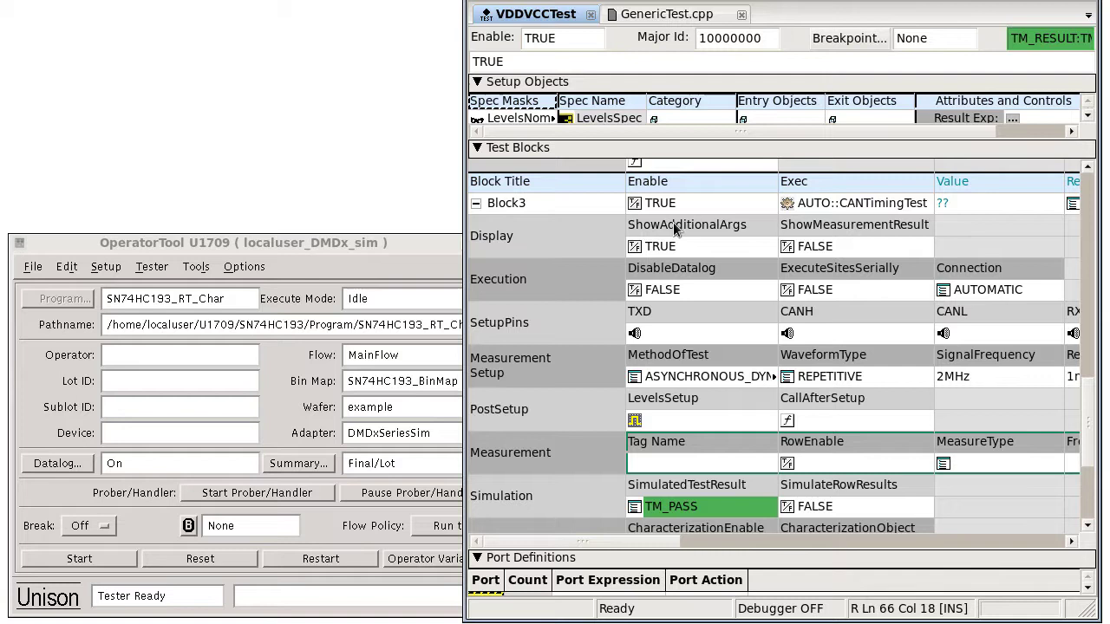
Start inserting a new test block after Block3, browse the test methods, then cancel.
right_click(521, 183)
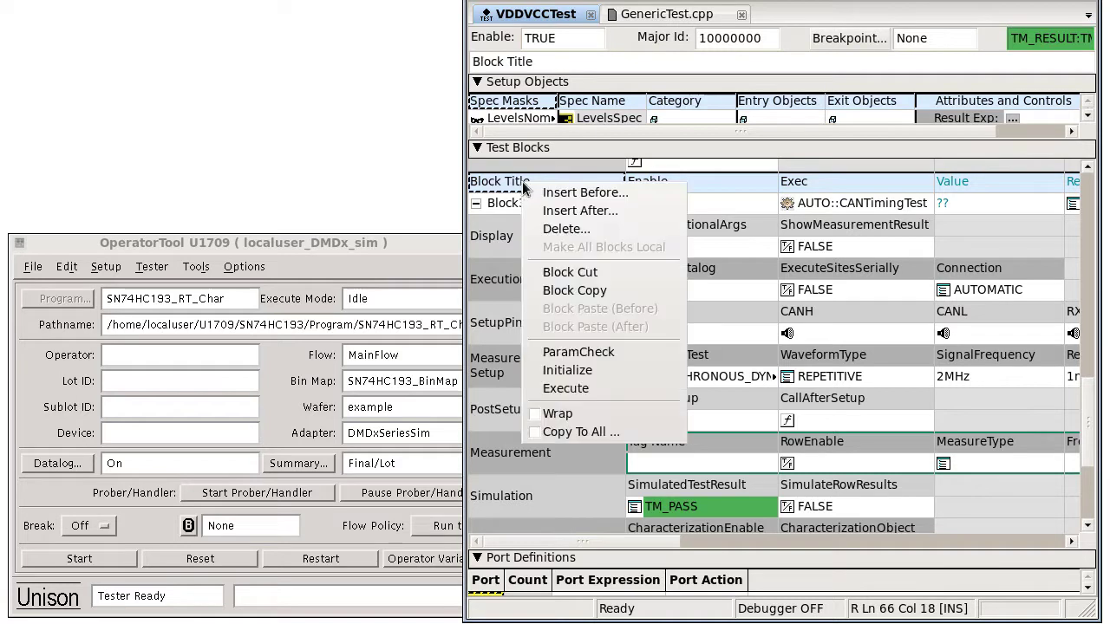
click(576, 212)
click(656, 298)
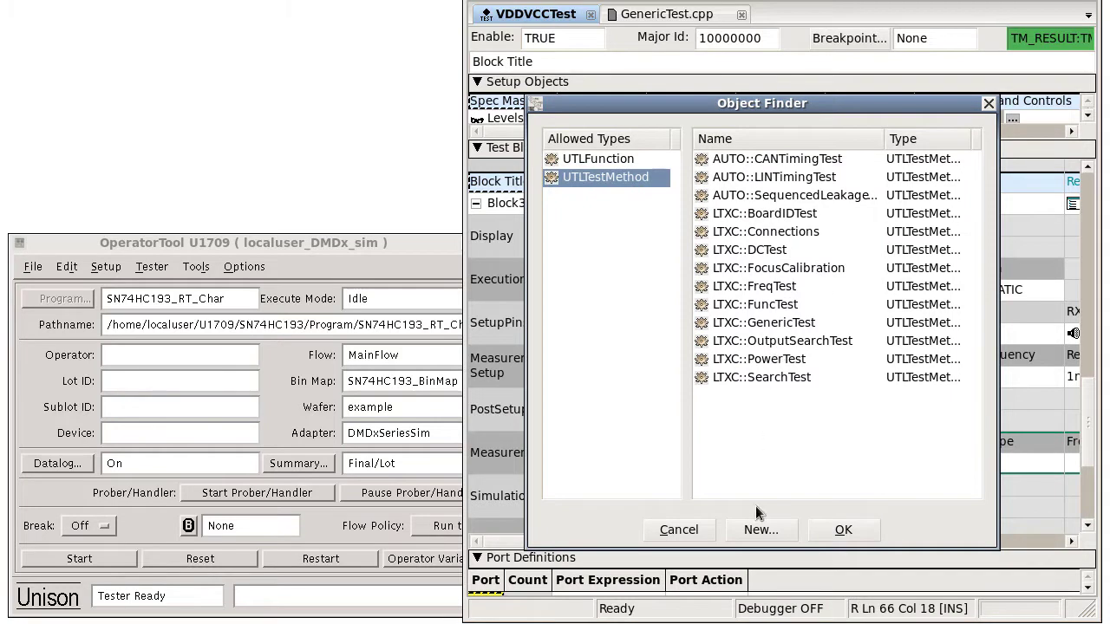
click(691, 534)
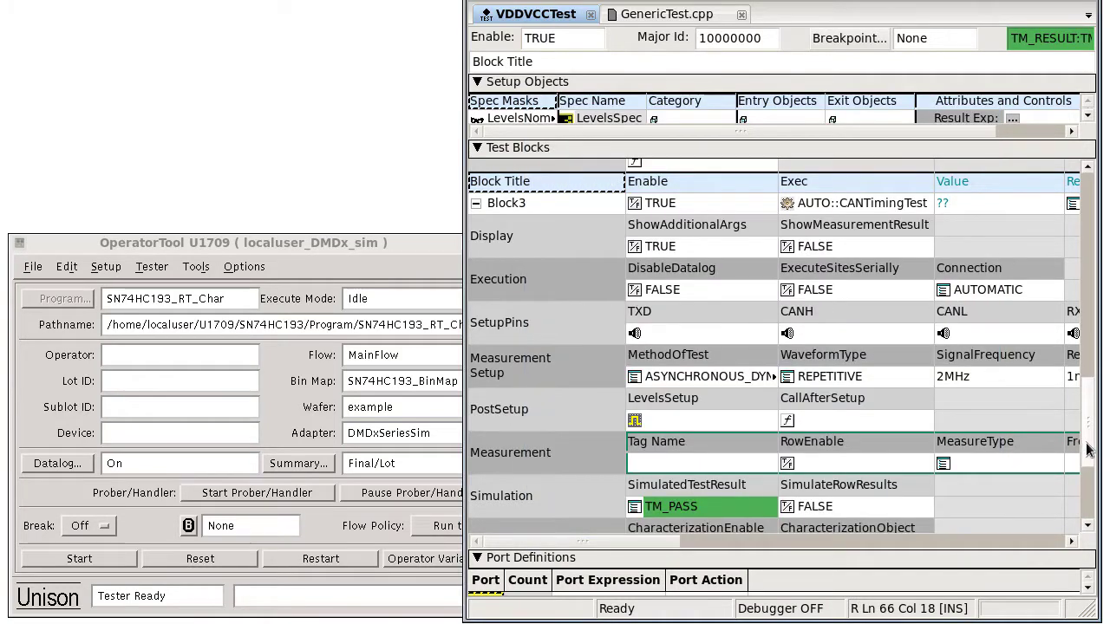
Collapse and re-expand the additional arguments for the VDDVCCwithChar block.
drag(1088, 448, 1090, 272)
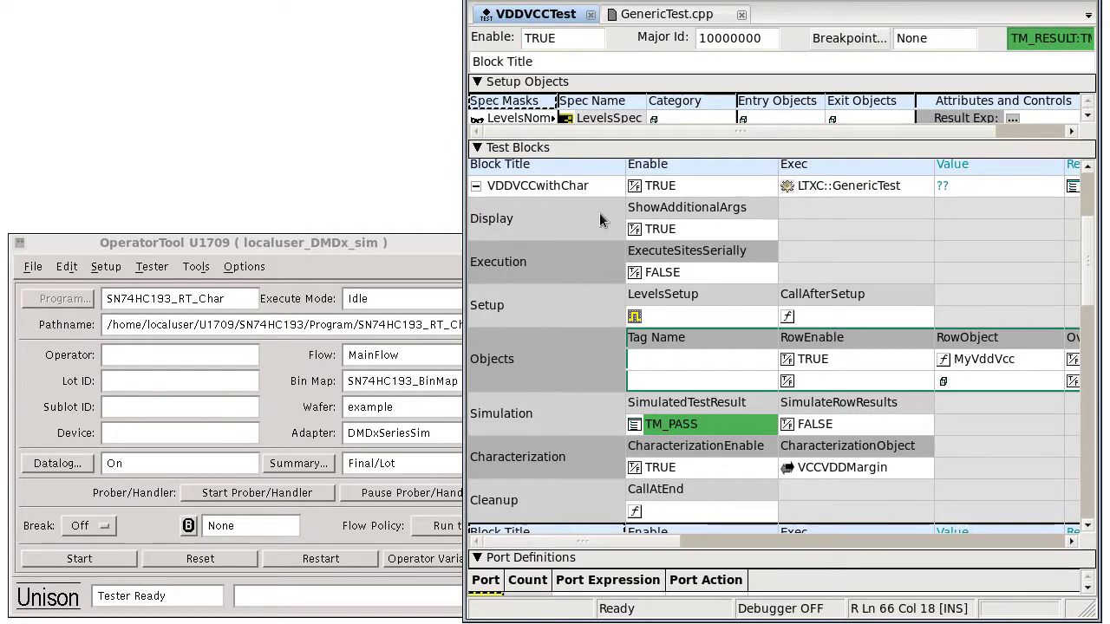
click(635, 230)
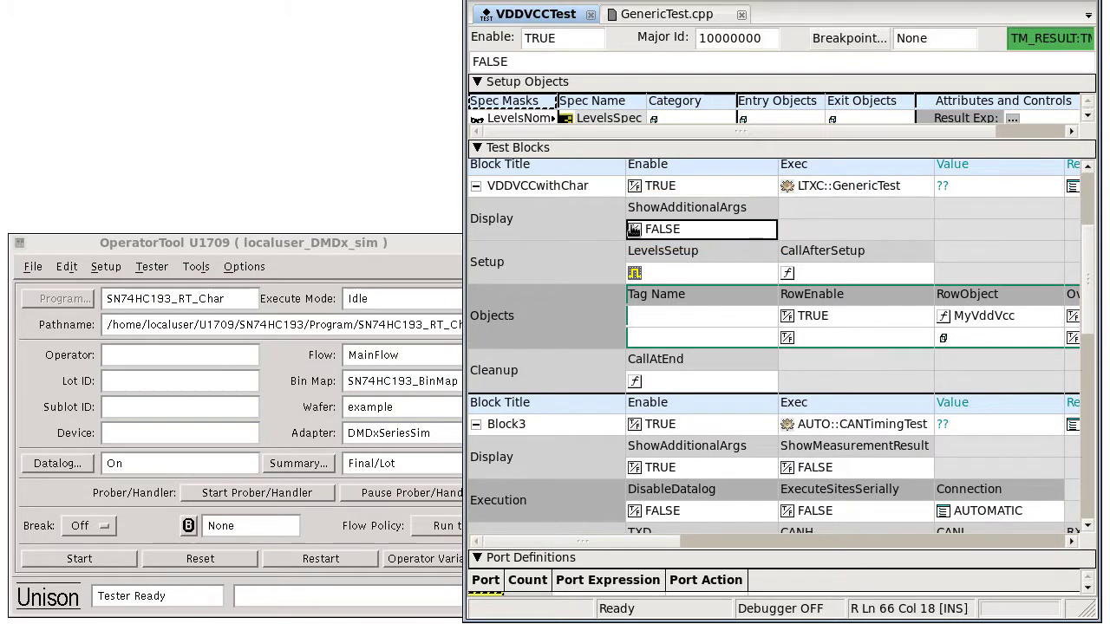
click(635, 229)
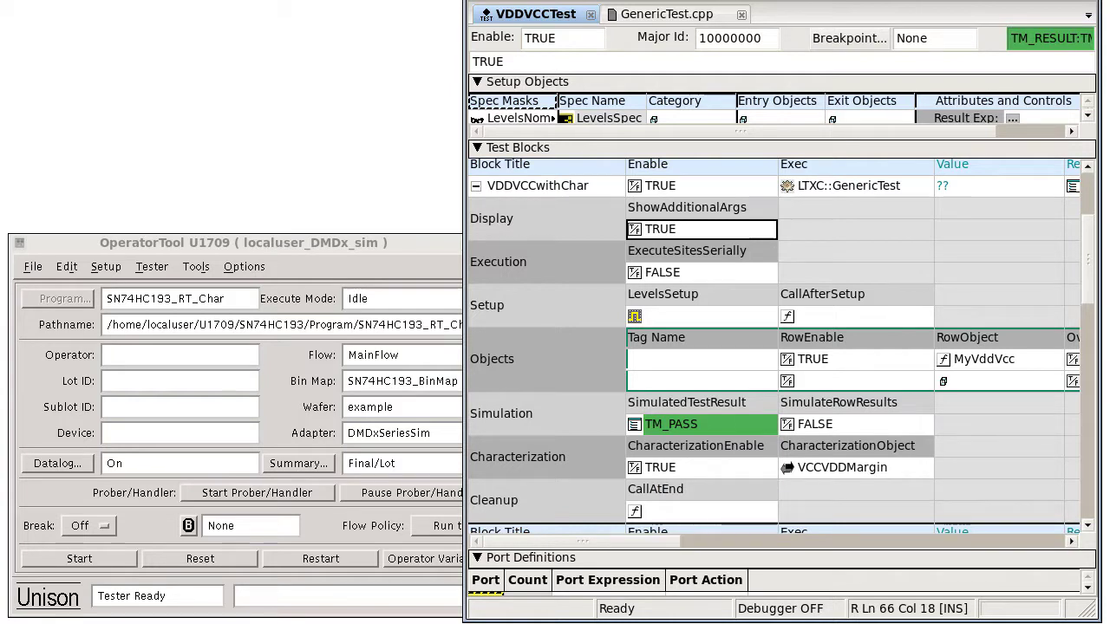
Inspect the CharacterizeDevice operator variable and the CharacterizationEnable expression in the operator variables list.
click(106, 267)
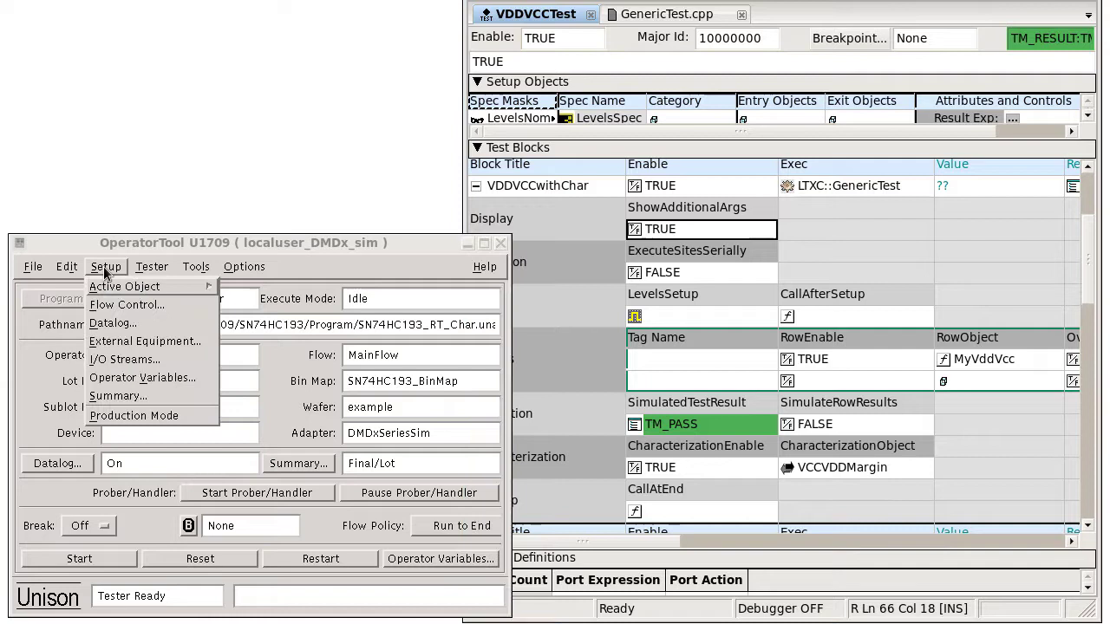
click(116, 378)
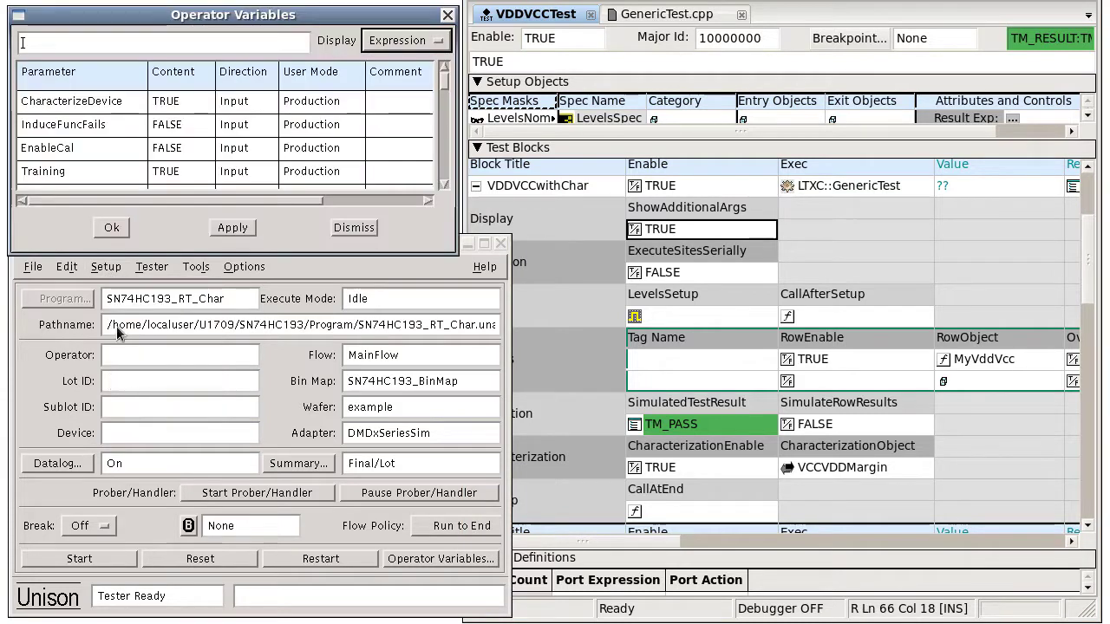
click(191, 104)
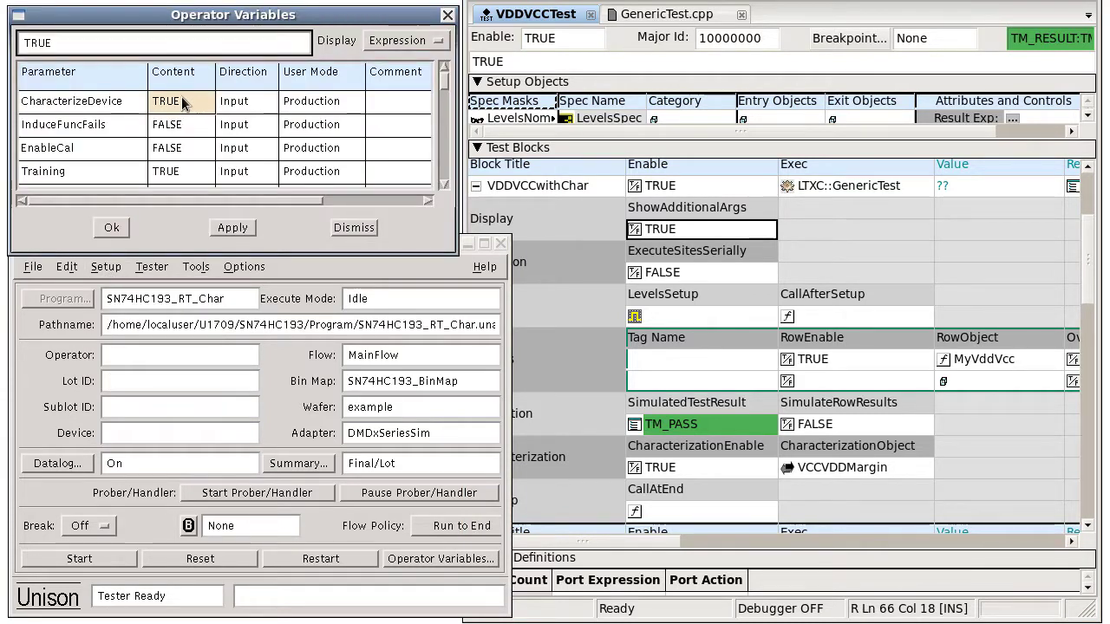
click(106, 101)
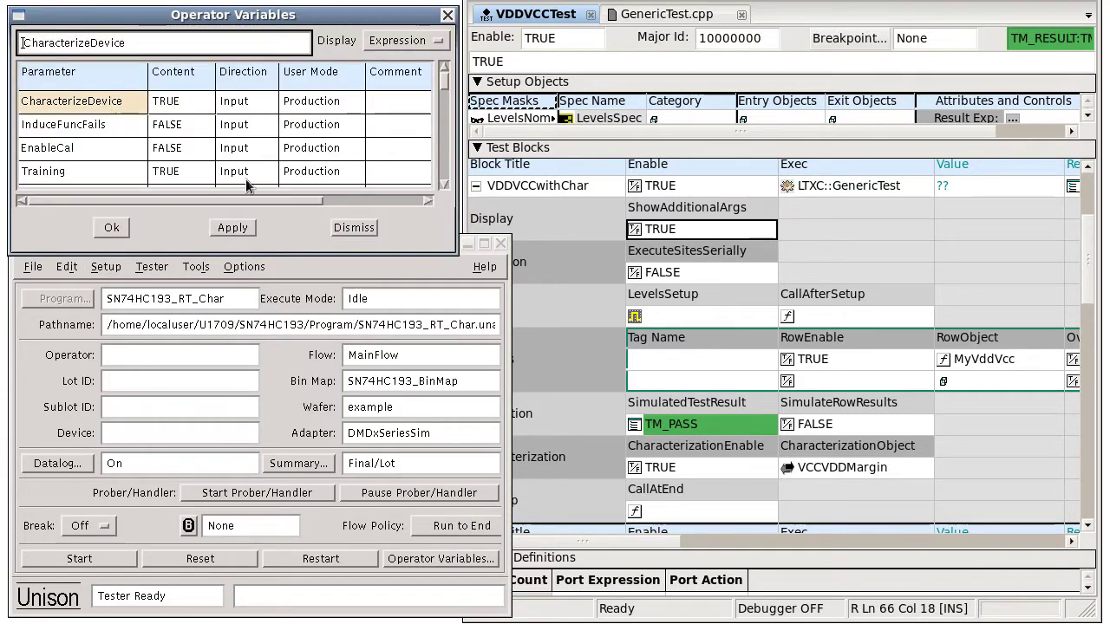
click(637, 471)
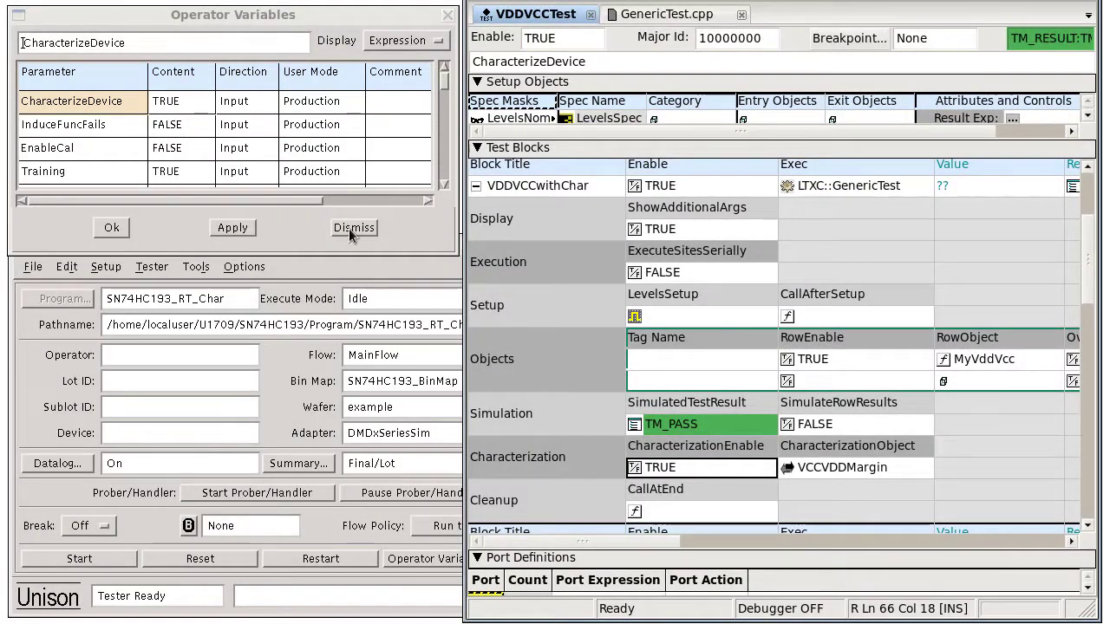
click(350, 228)
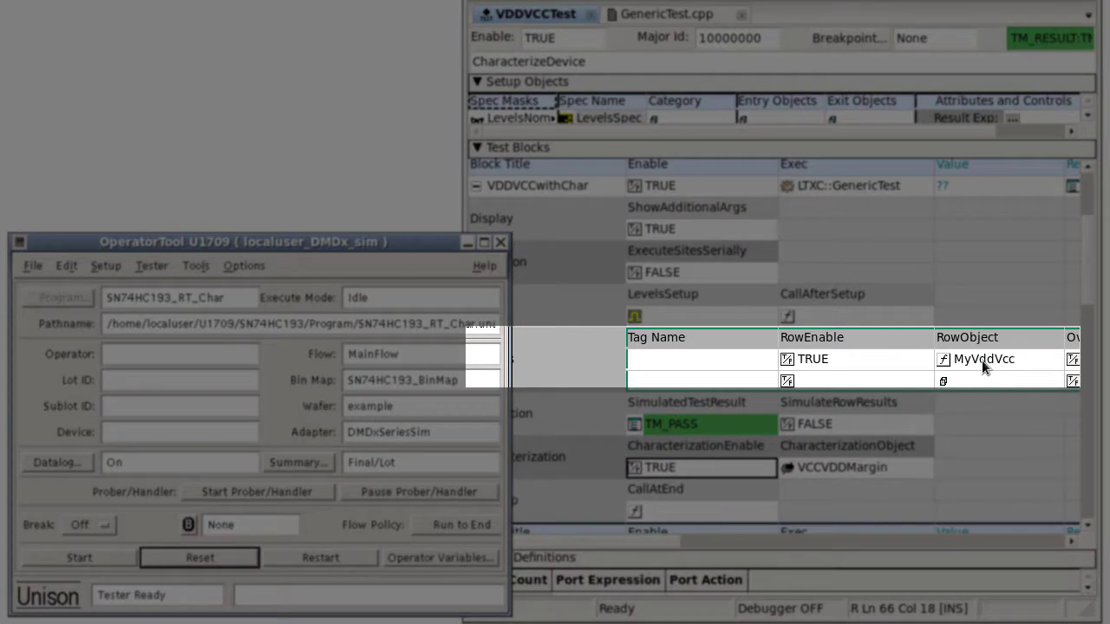
Inspect the MyVddVcc row object and view its function definition.
click(982, 360)
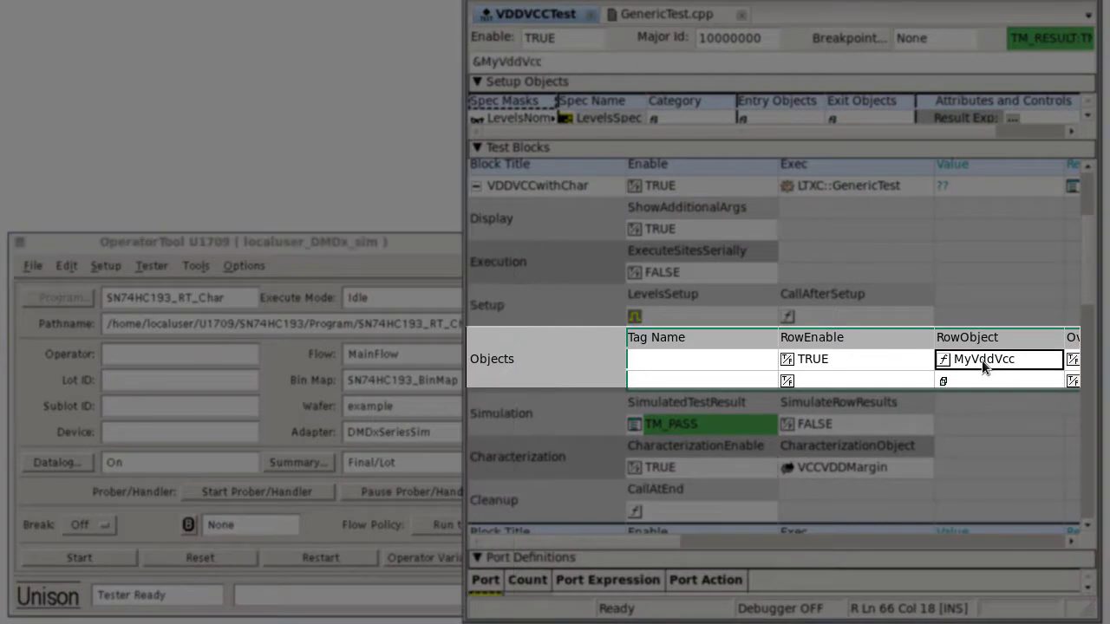
click(981, 375)
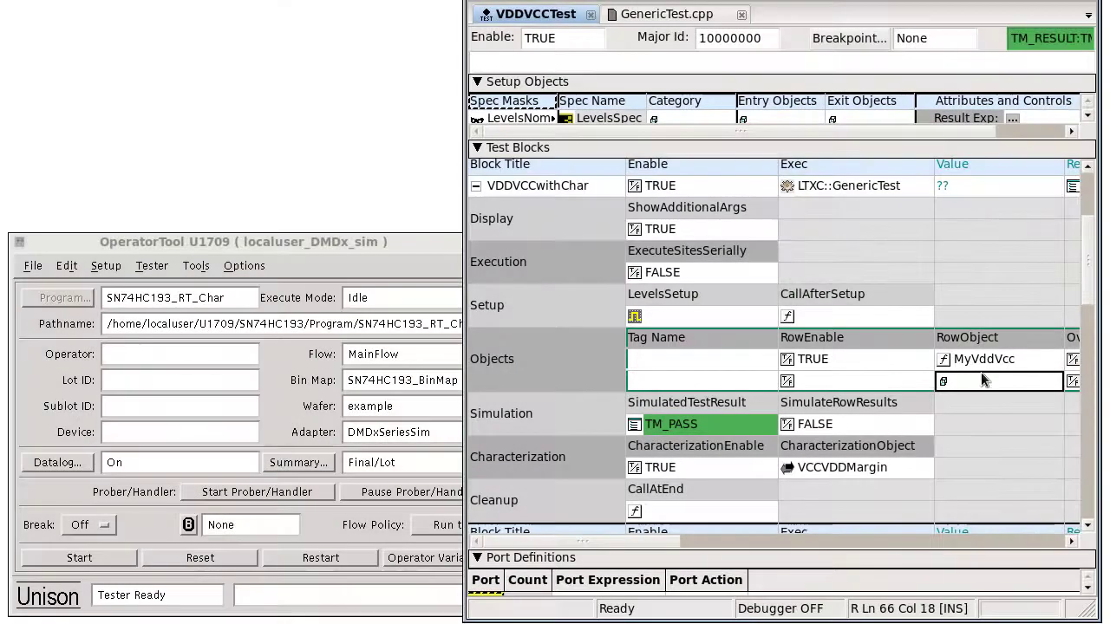
click(1012, 361)
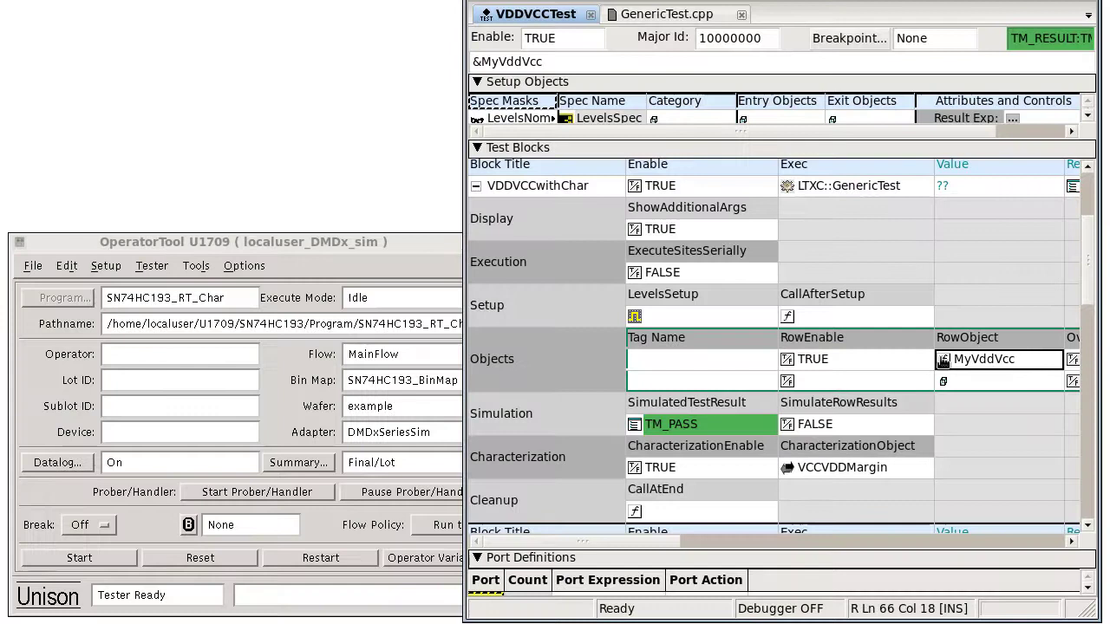
double_click(943, 360)
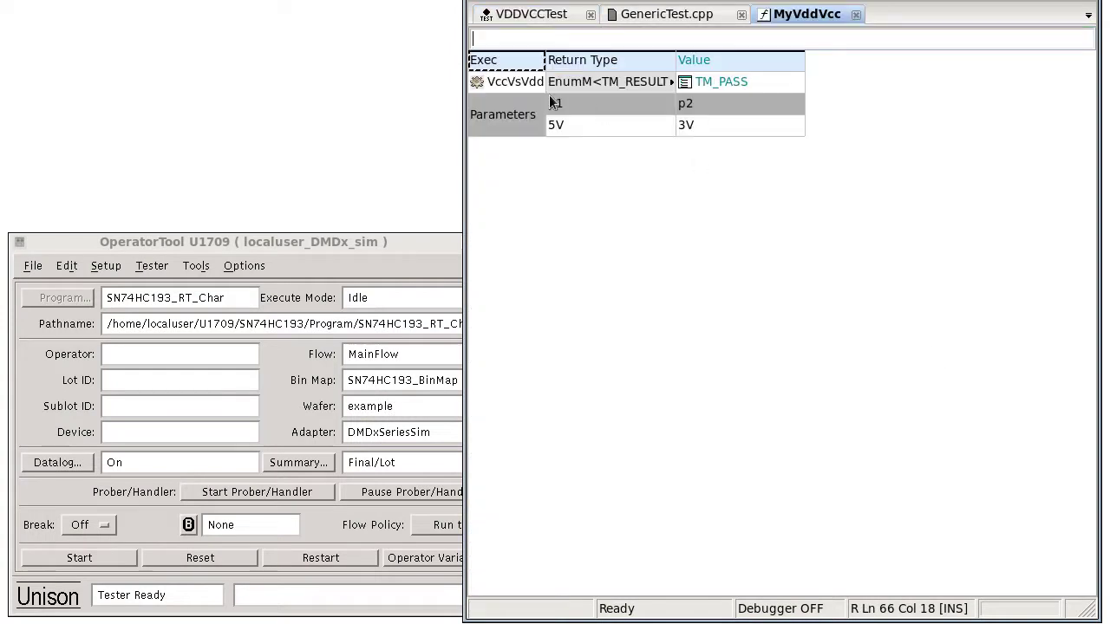
click(855, 16)
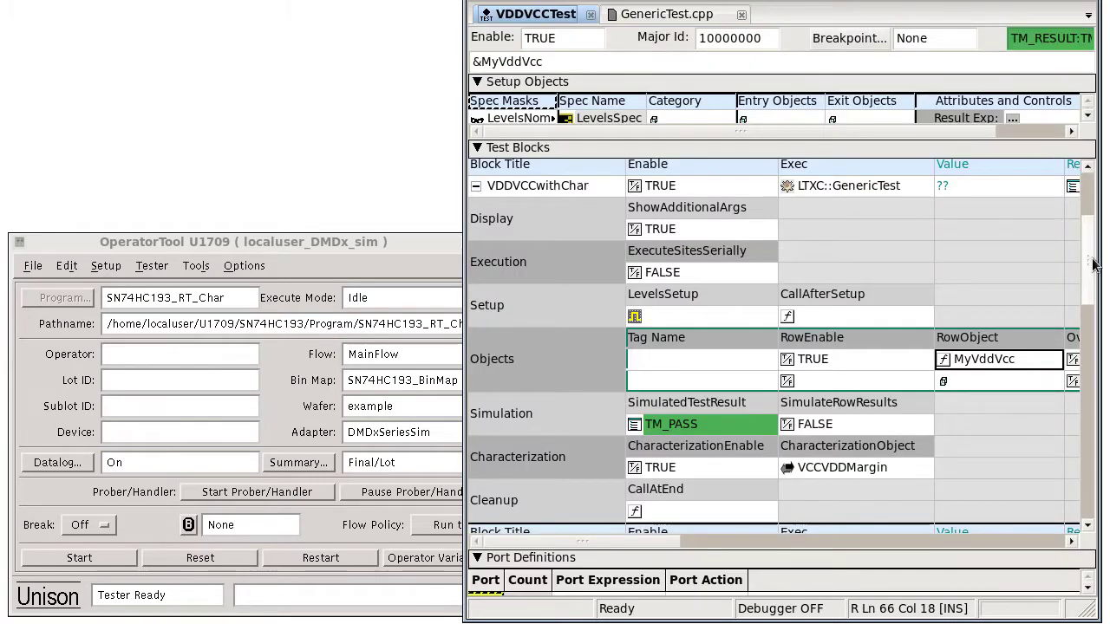
Enable VDDVCCnoChar, view the VccVsVdd source in SN74HC193.cpp, then set Enable back to FALSE.
drag(1095, 267, 1090, 221)
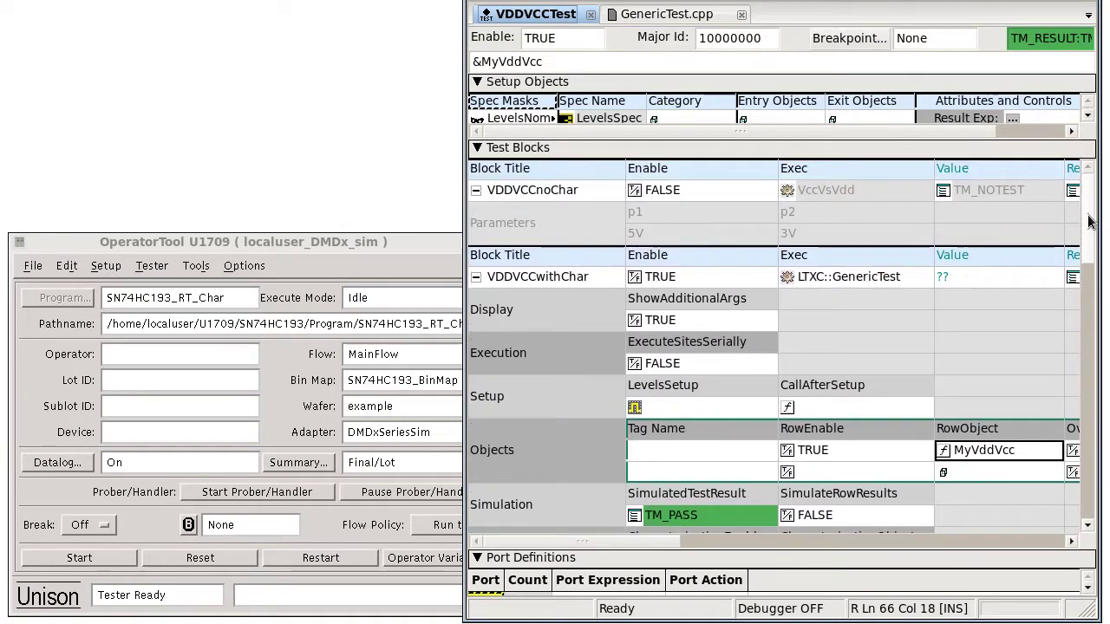
click(635, 190)
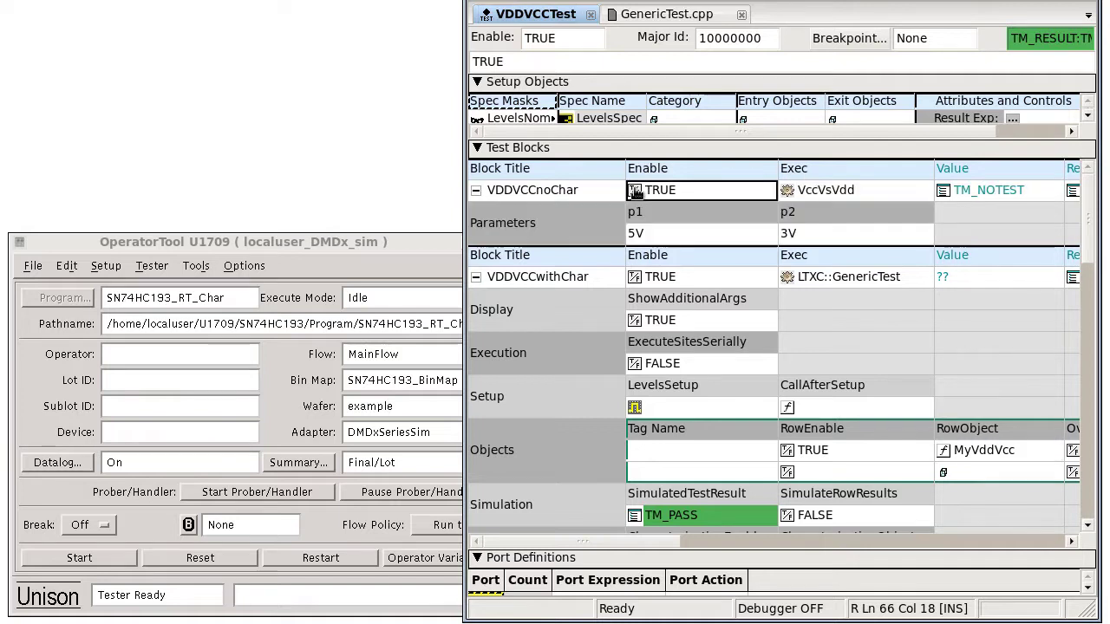
double_click(791, 190)
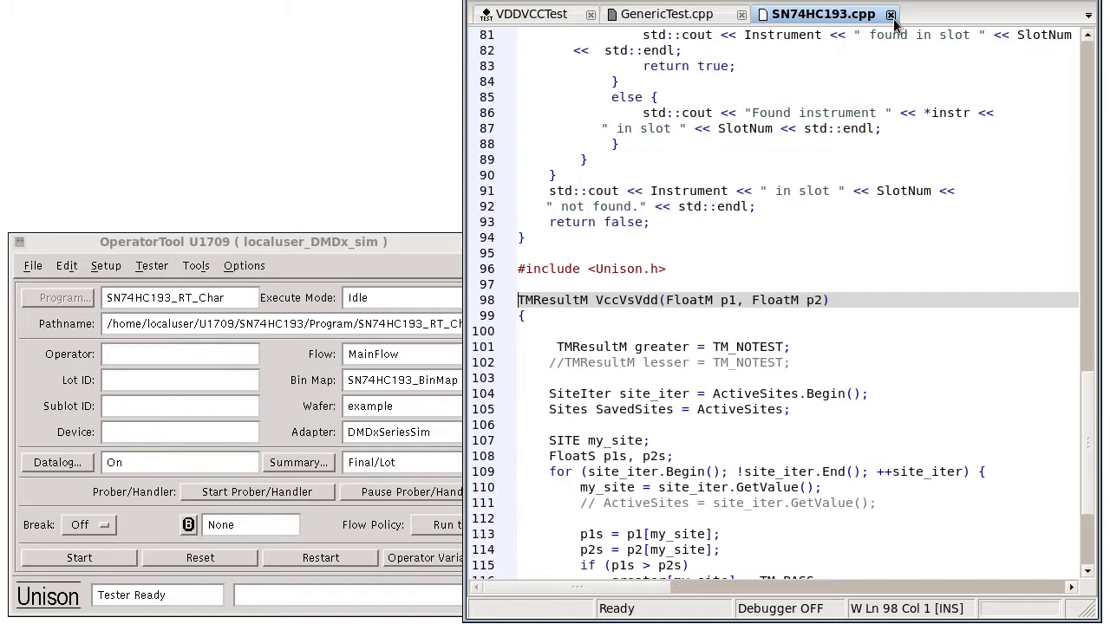
click(891, 15)
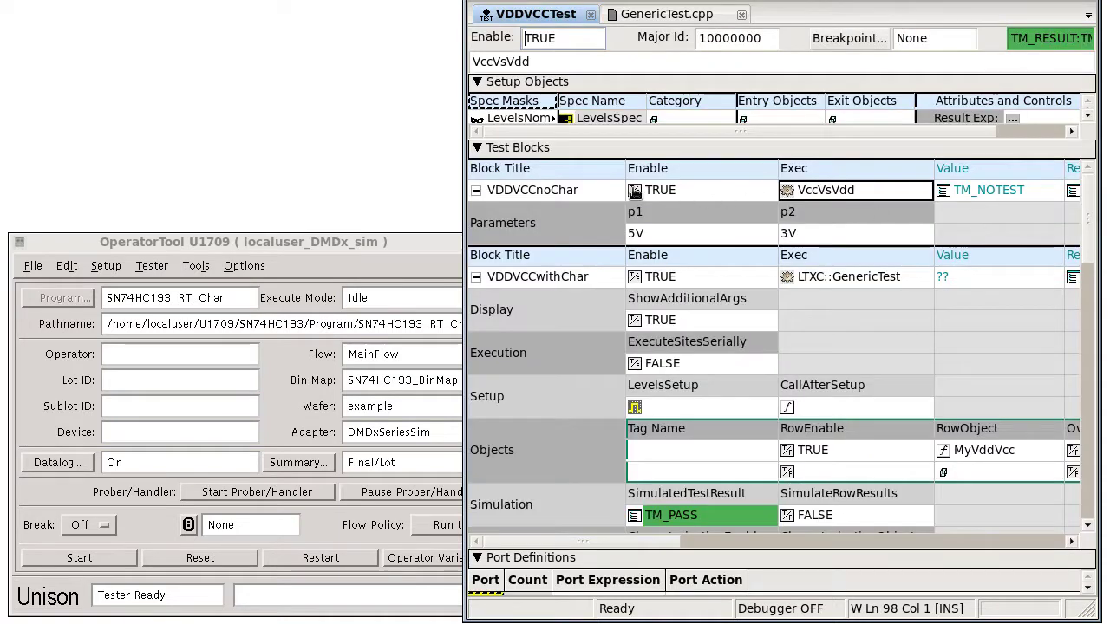
click(634, 190)
click(634, 191)
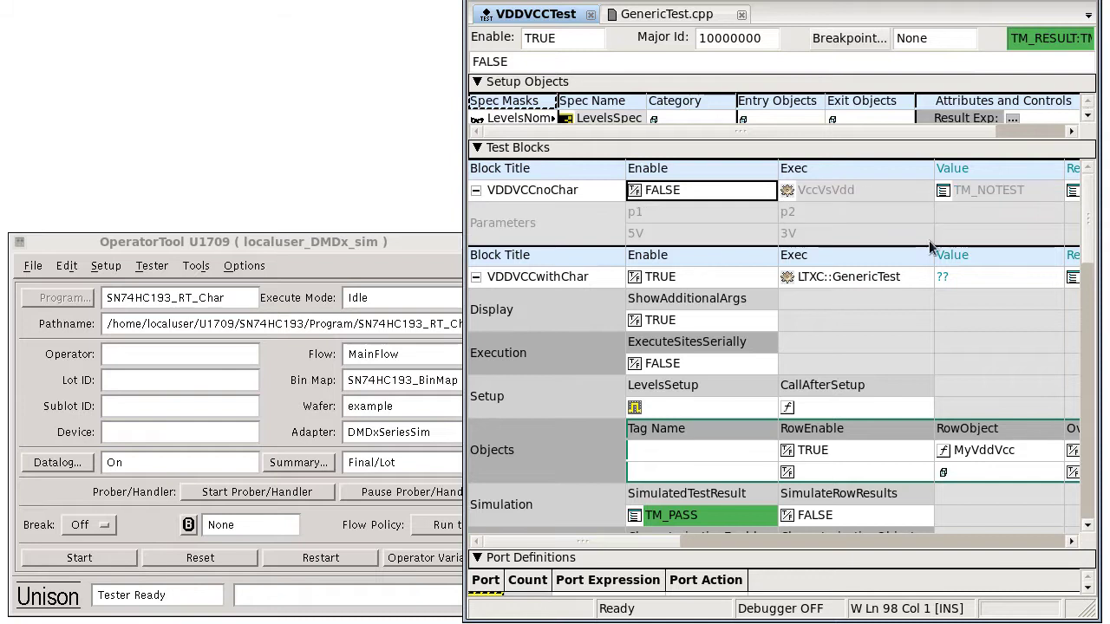
drag(1089, 232, 1088, 274)
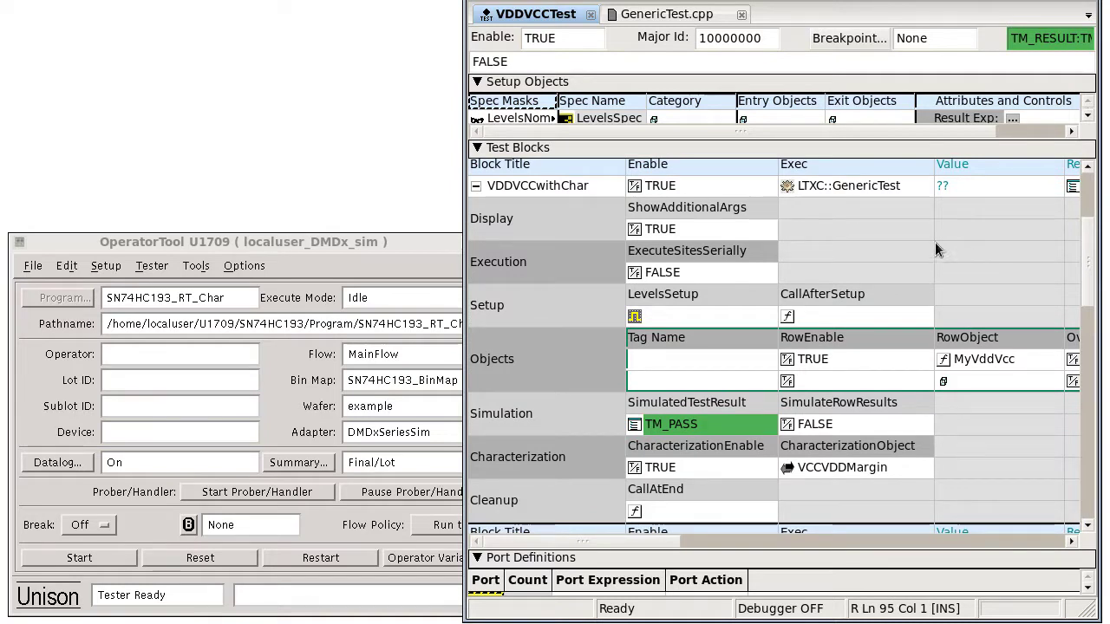
Open the LTXC::GenericTest source and scroll through its ExecuteRows code.
double_click(787, 189)
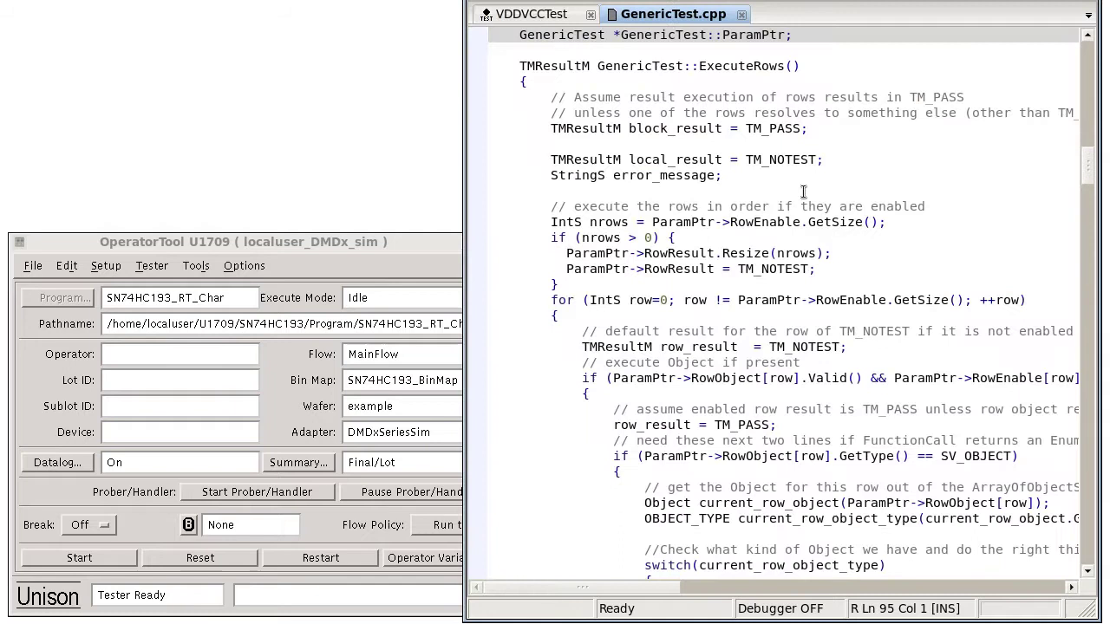
drag(1090, 175, 1088, 122)
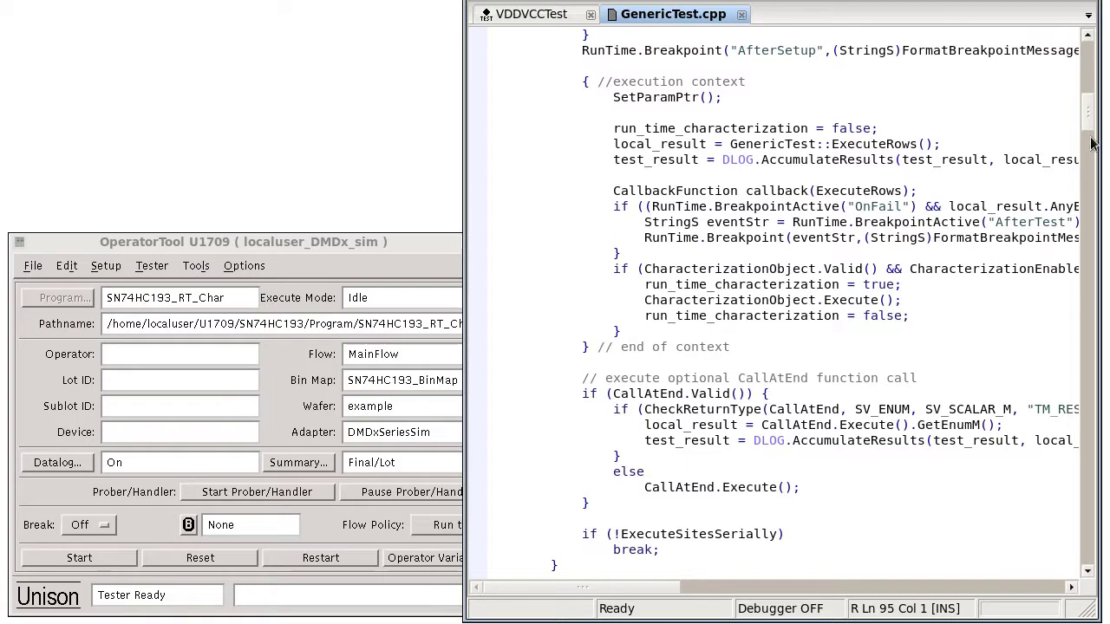
drag(1088, 125, 1086, 200)
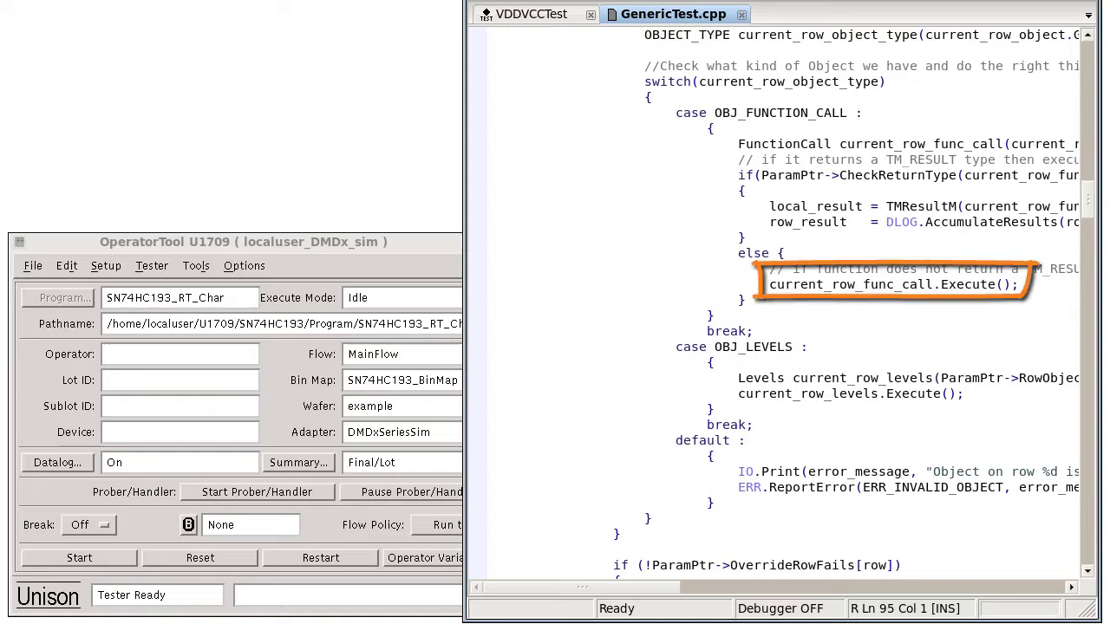
drag(1089, 199, 1091, 224)
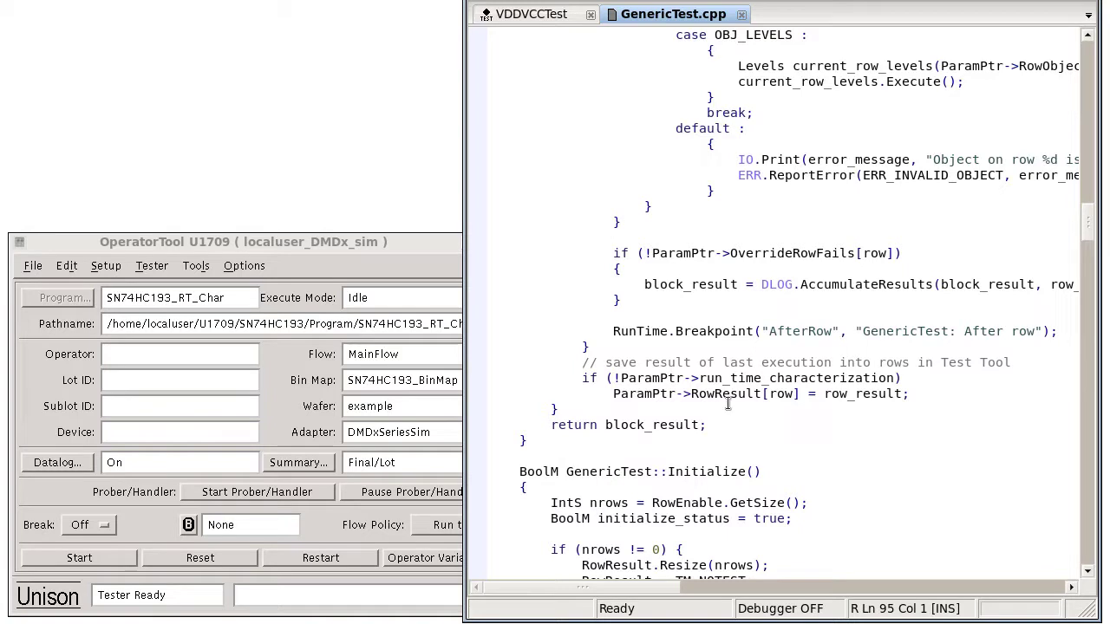
Open VCCVDDMargin from VDDVCCTest, widen the Shmoo Expression column, and disable VddIddPlot.
click(531, 15)
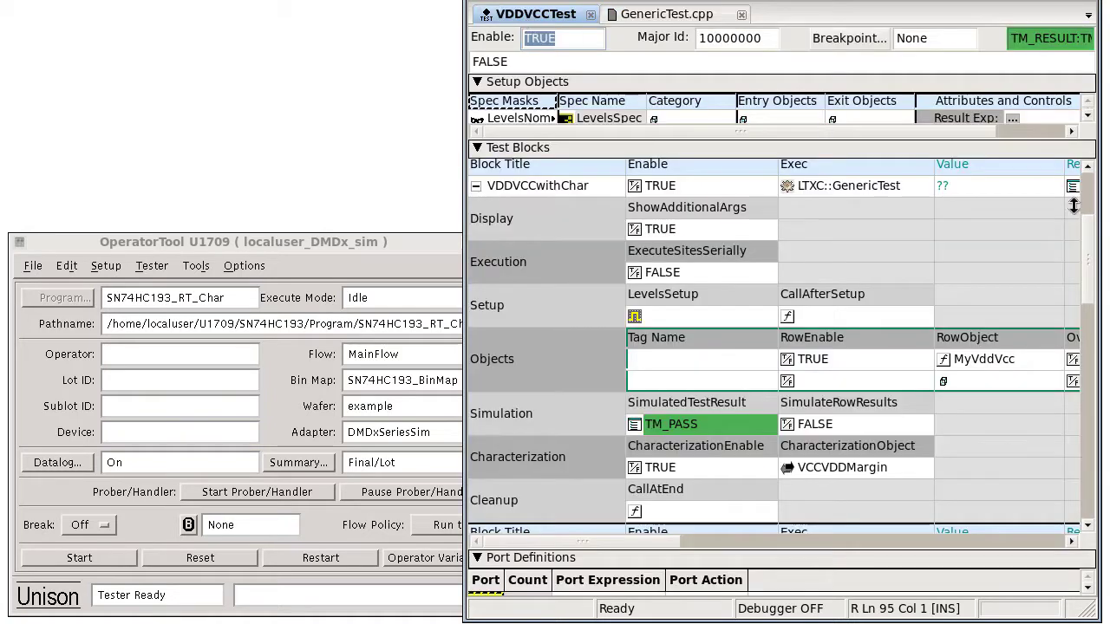
double_click(787, 467)
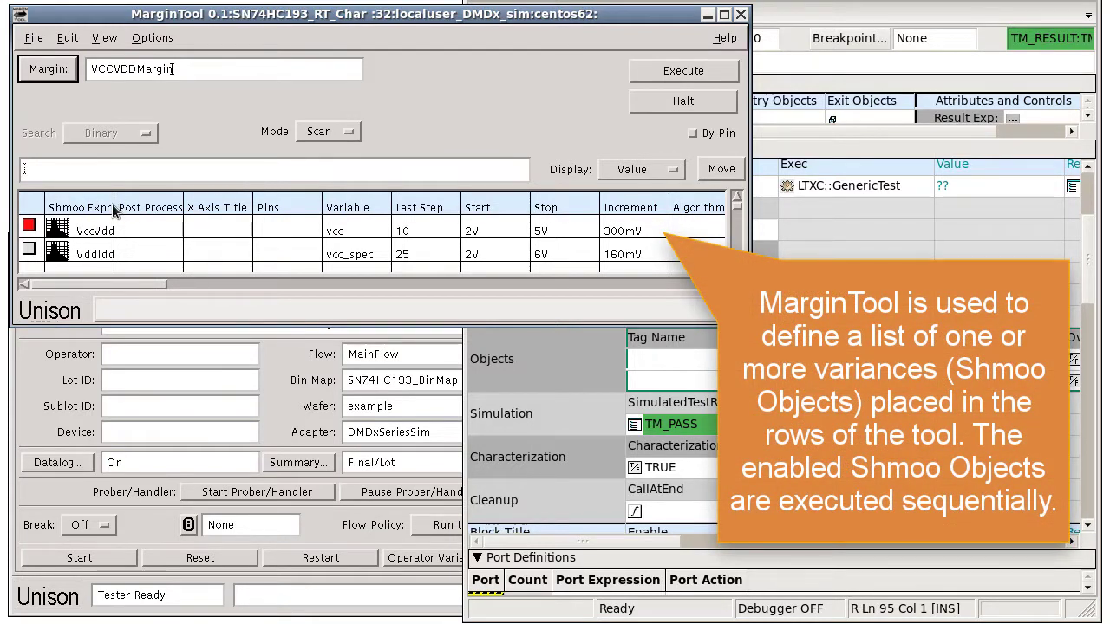
drag(114, 208, 176, 212)
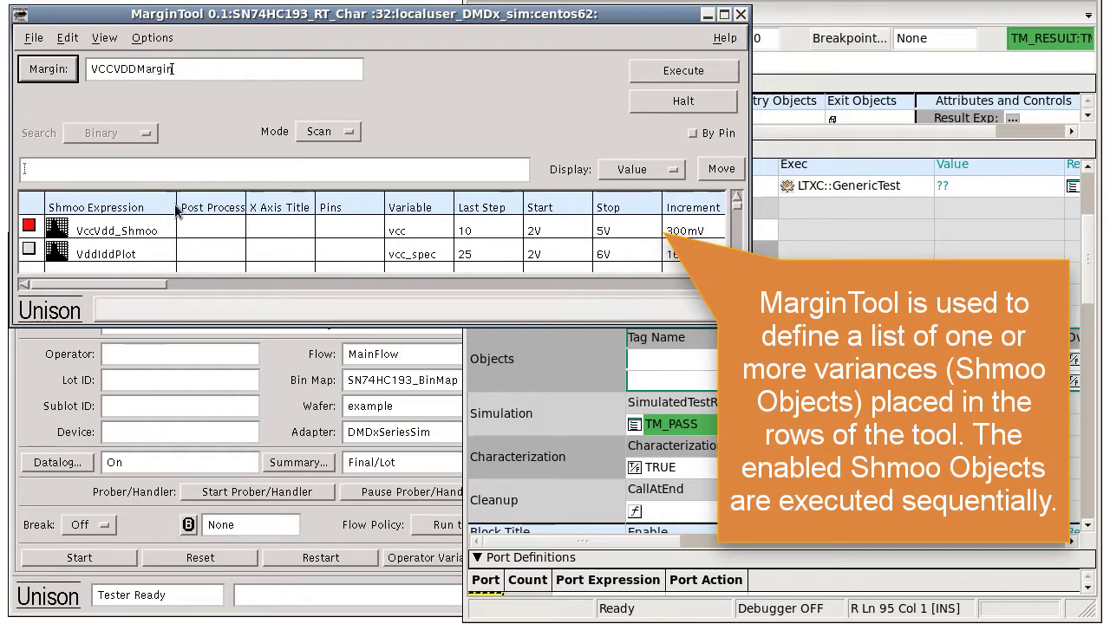
click(29, 226)
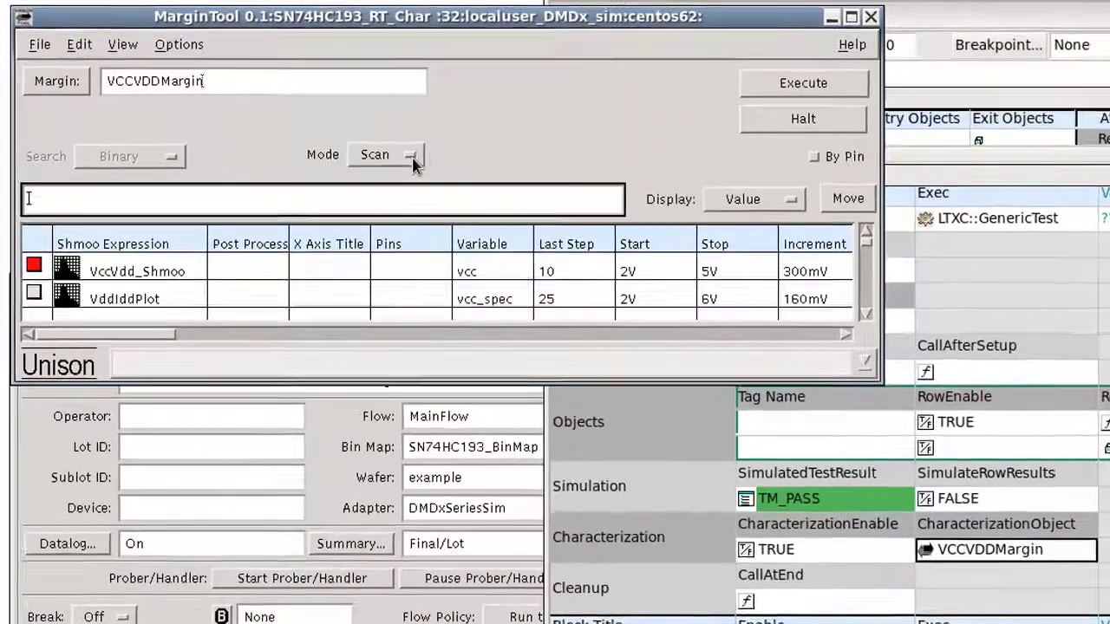
click(362, 139)
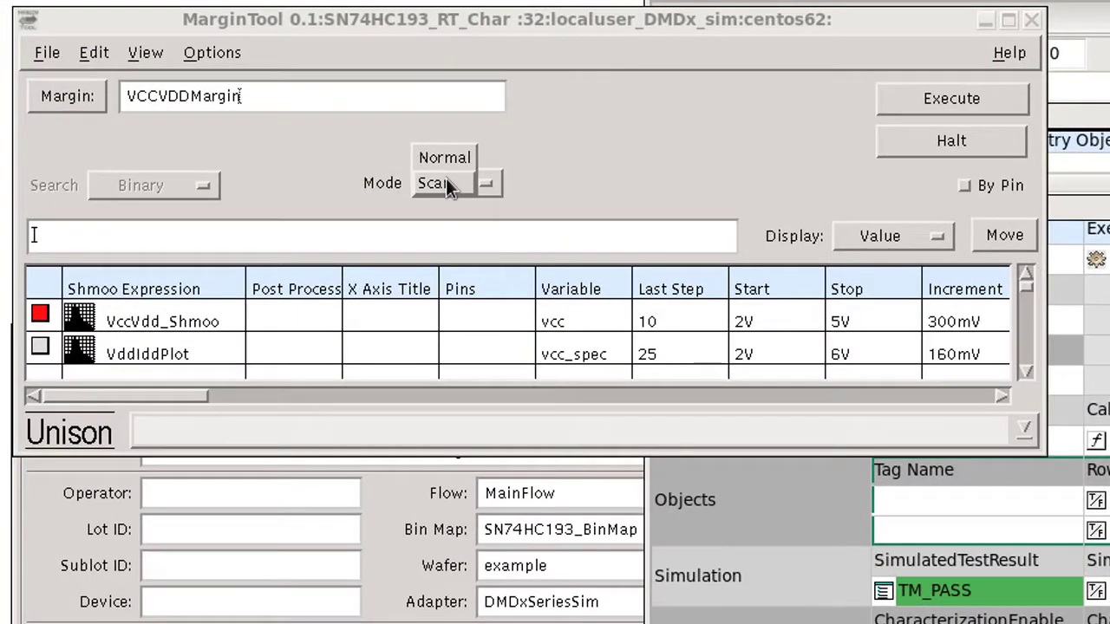
click(452, 159)
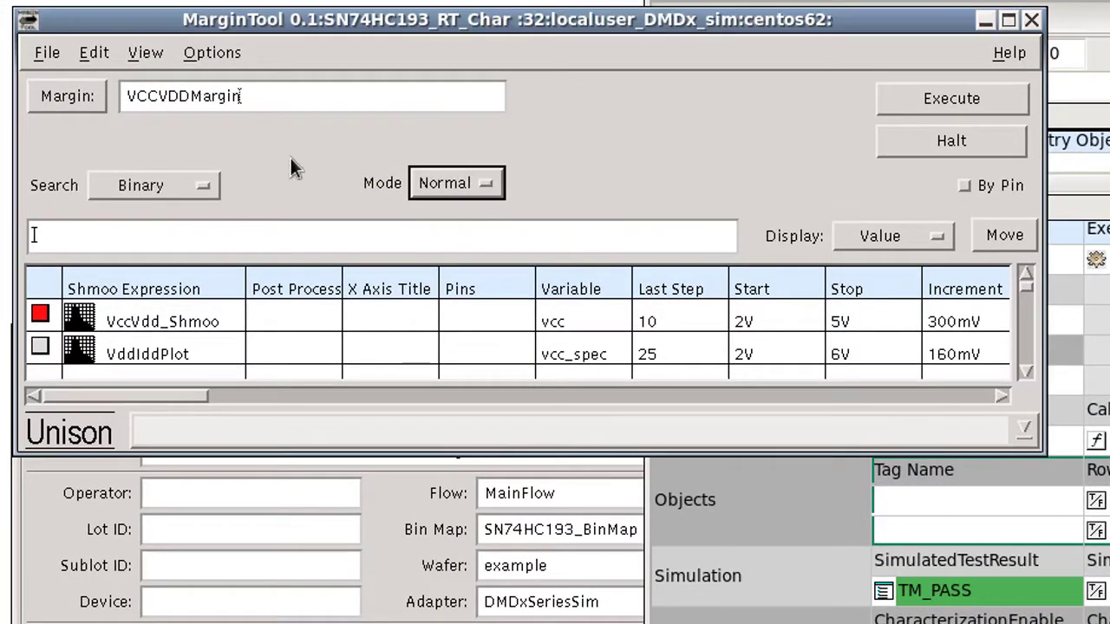
click(202, 185)
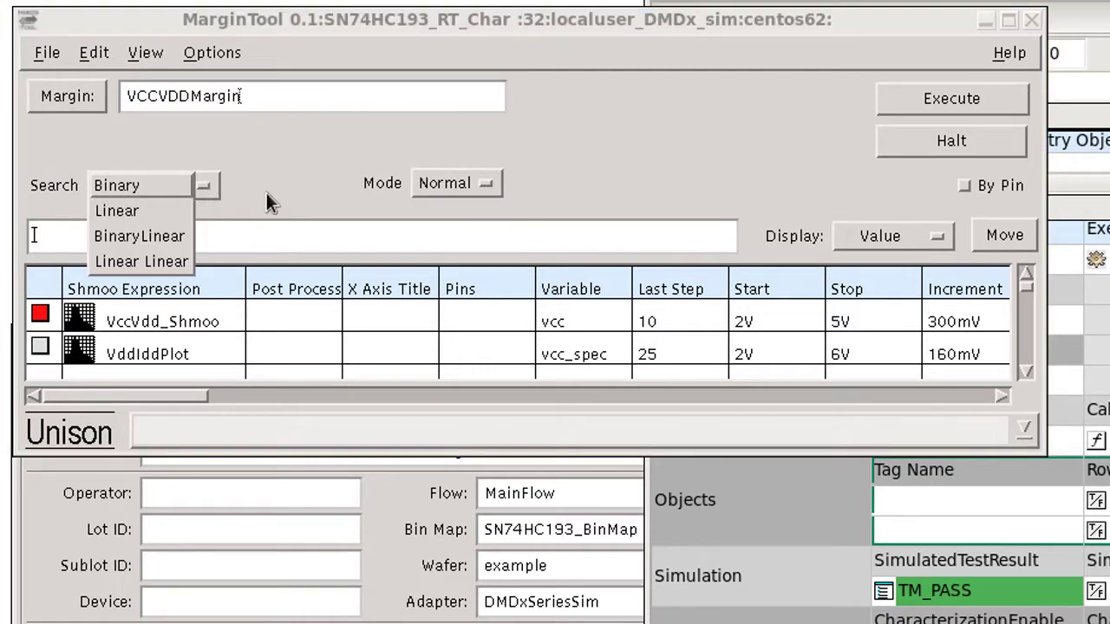
click(483, 183)
click(440, 206)
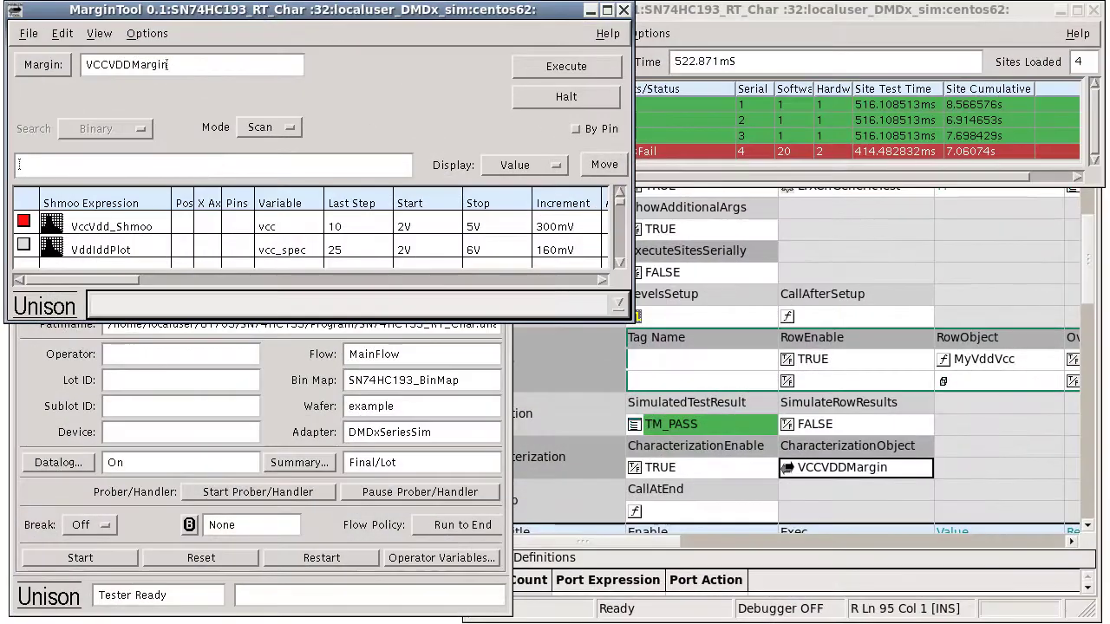
Bring OperatorTool to the front and start the test program run.
click(28, 493)
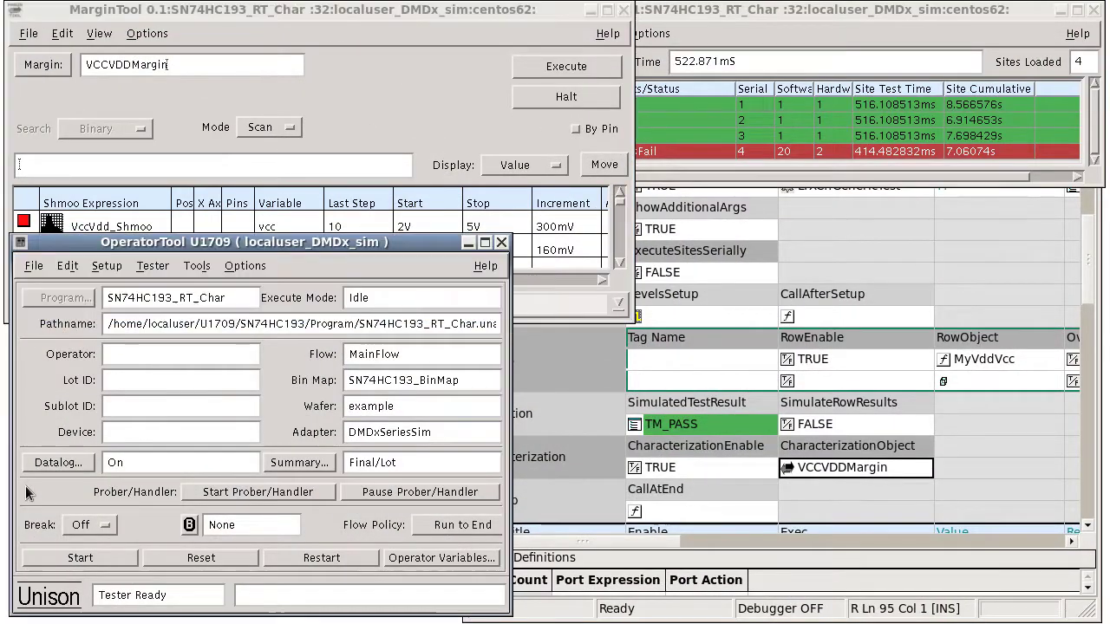
click(94, 560)
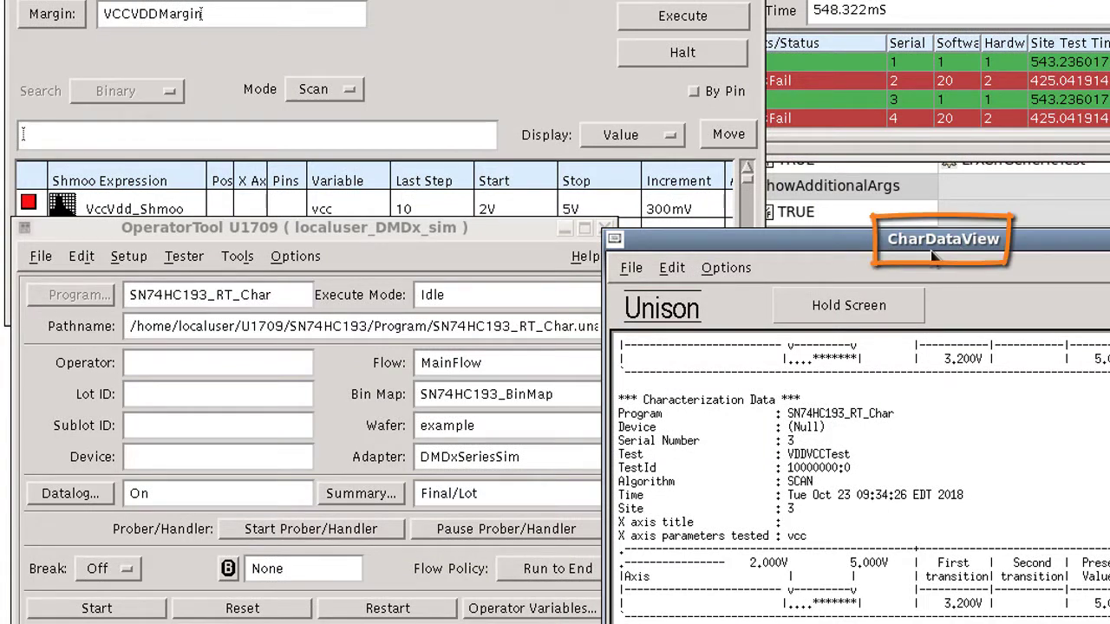
click(130, 257)
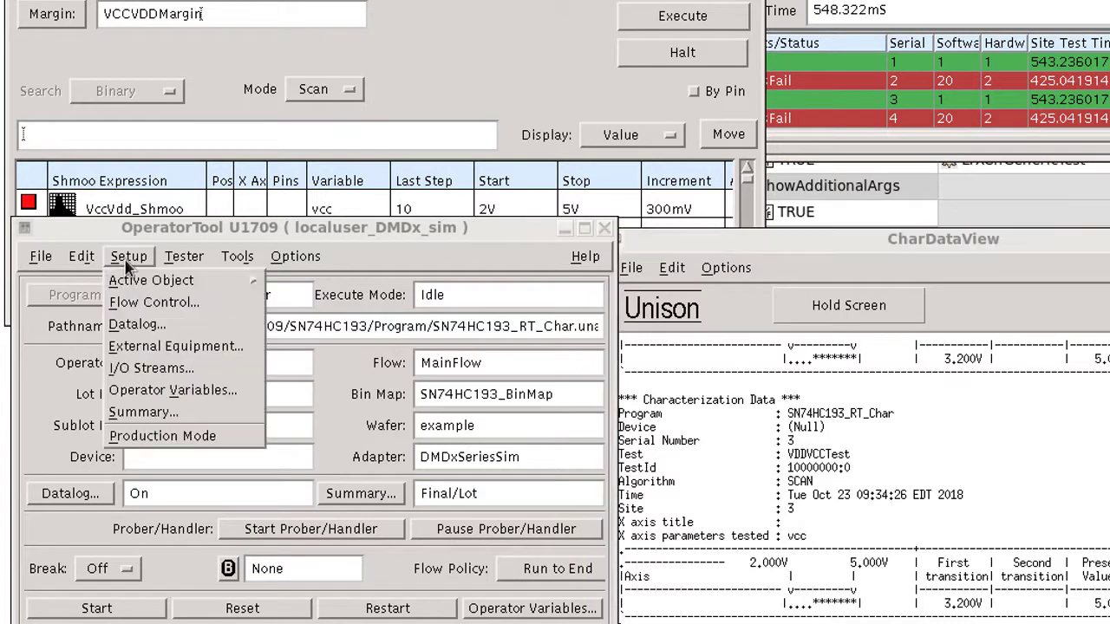
click(128, 371)
drag(526, 48, 455, 8)
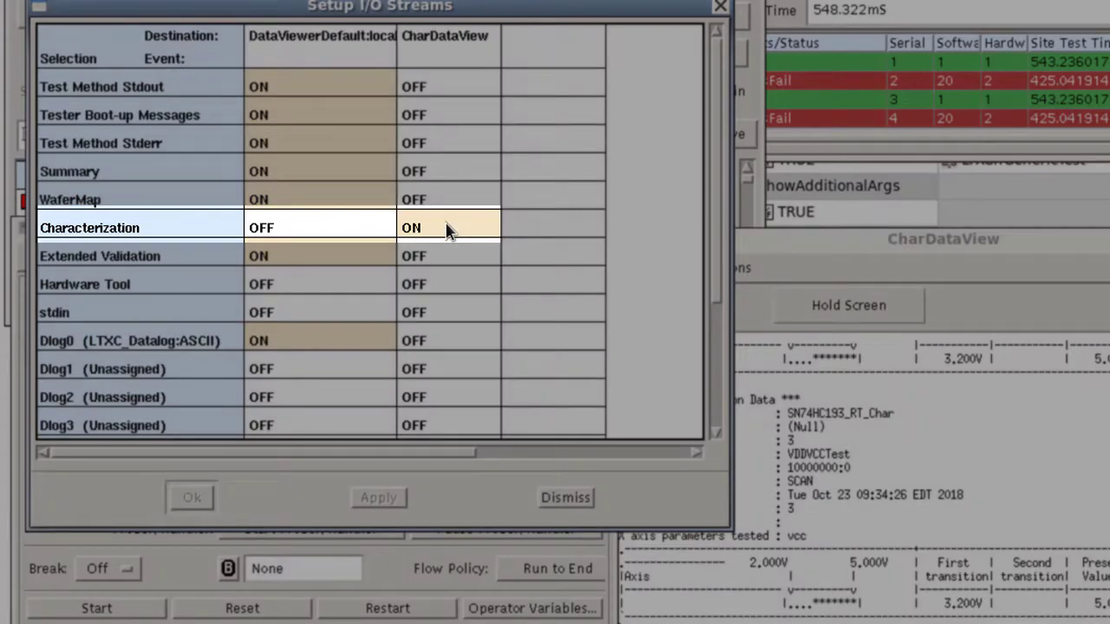
click(448, 233)
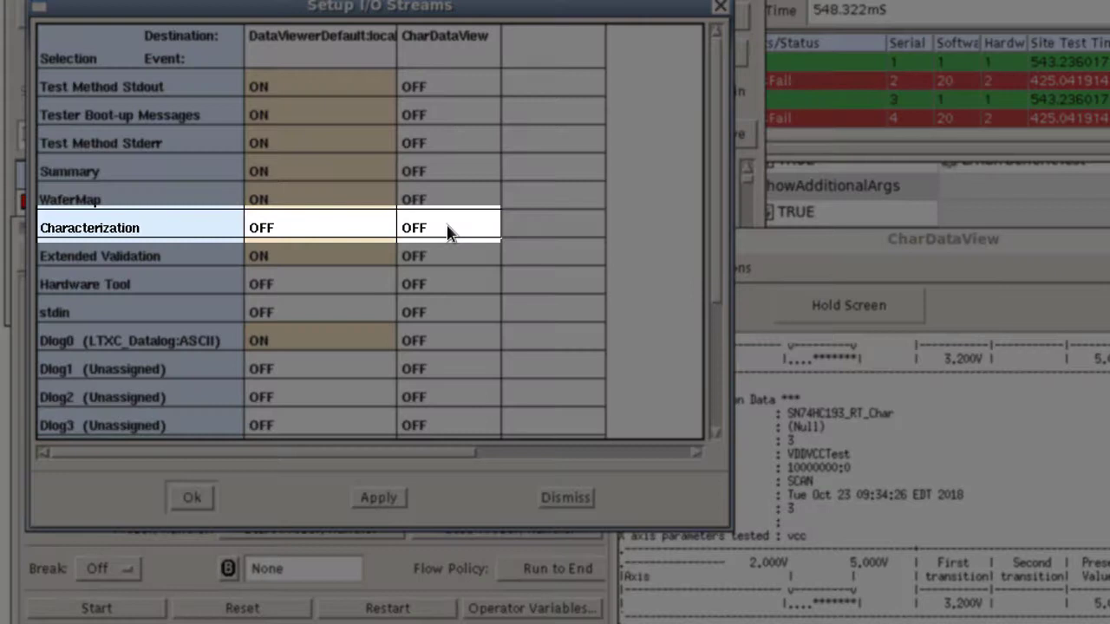
click(448, 233)
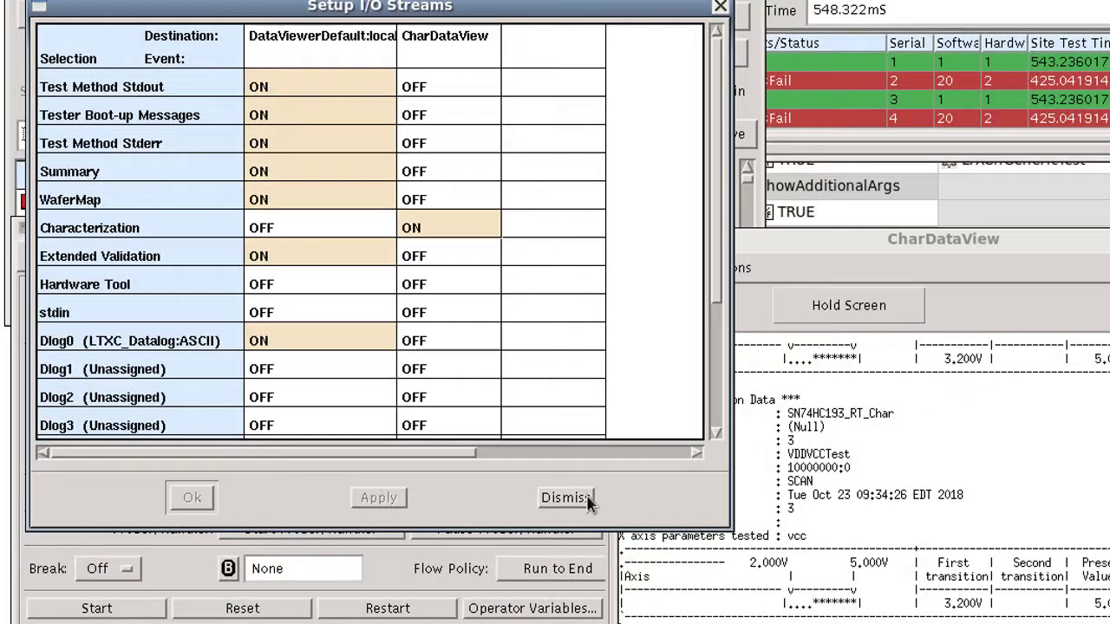
Close stream settings unchanged, then compare BinTool and CharDataView results for Serial 1 and 3.
click(565, 498)
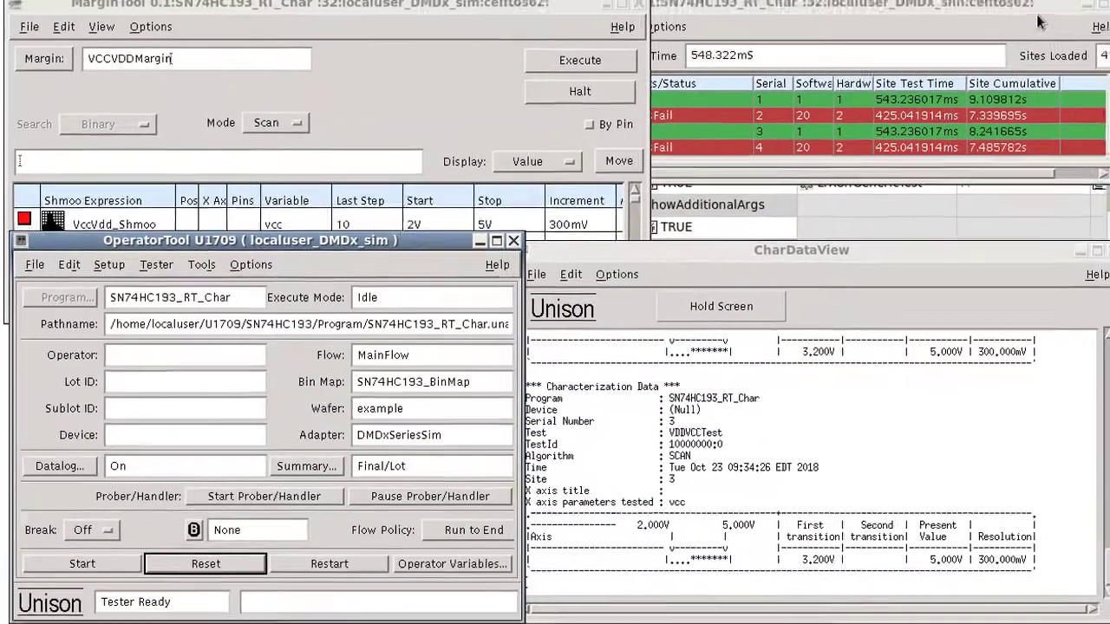
click(1039, 21)
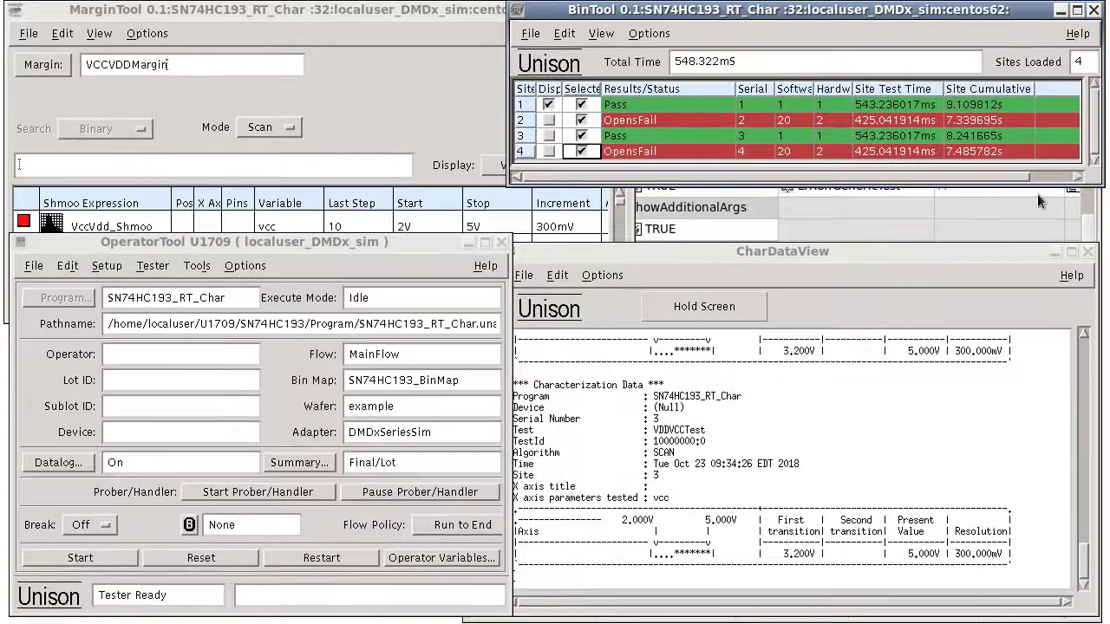
click(1023, 256)
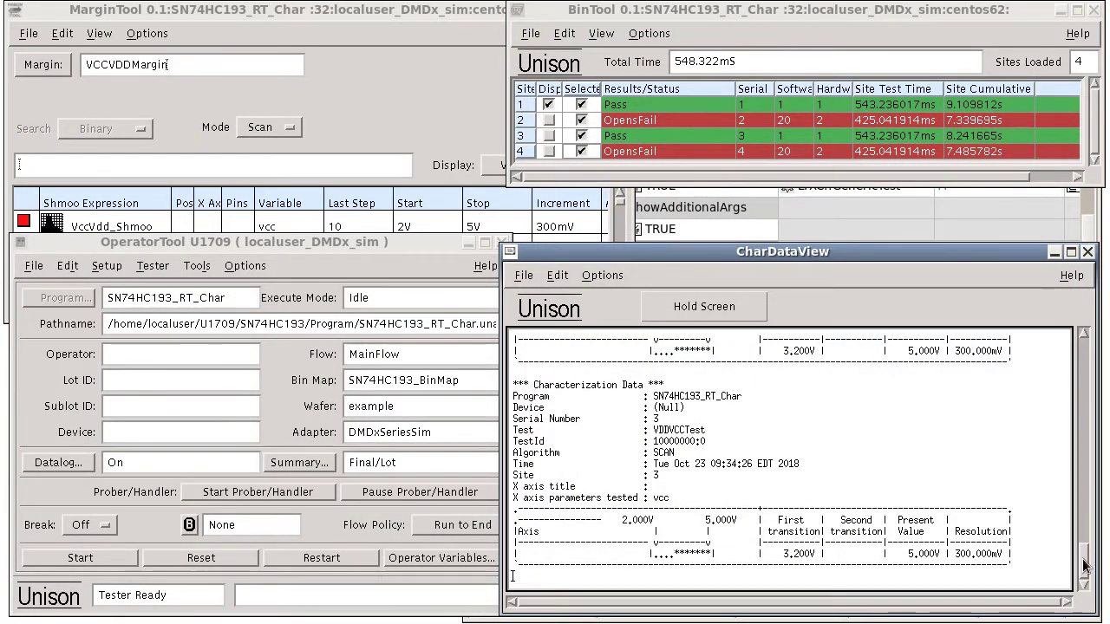
mouse_move(1084, 565)
mouse_down()
mouse_move(1086, 548)
mouse_move(1083, 570)
mouse_up()
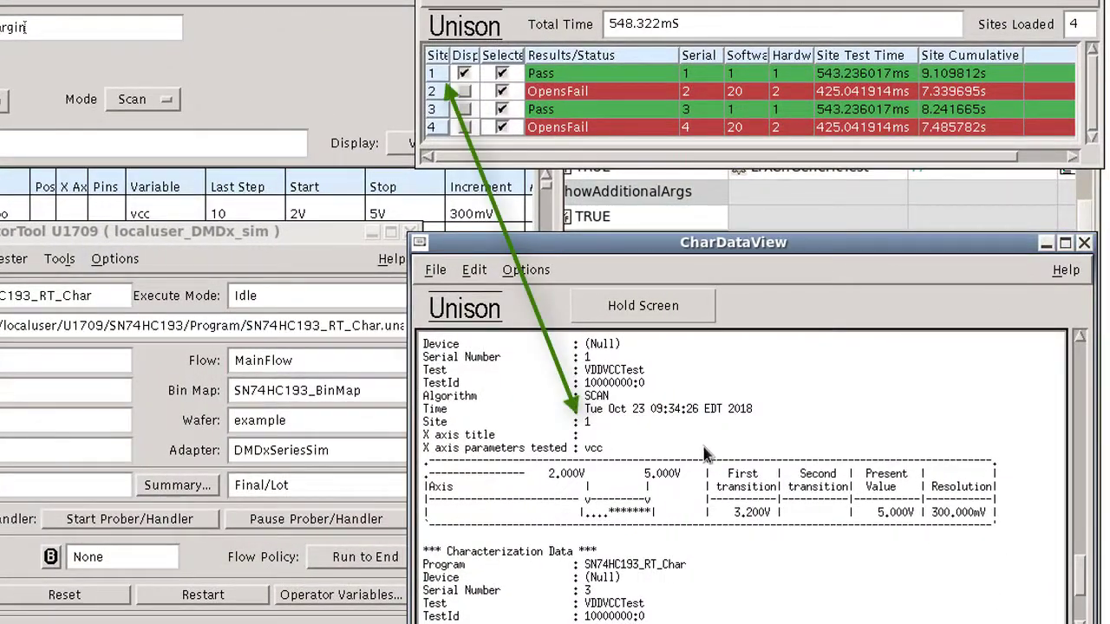
drag(1081, 565, 1081, 594)
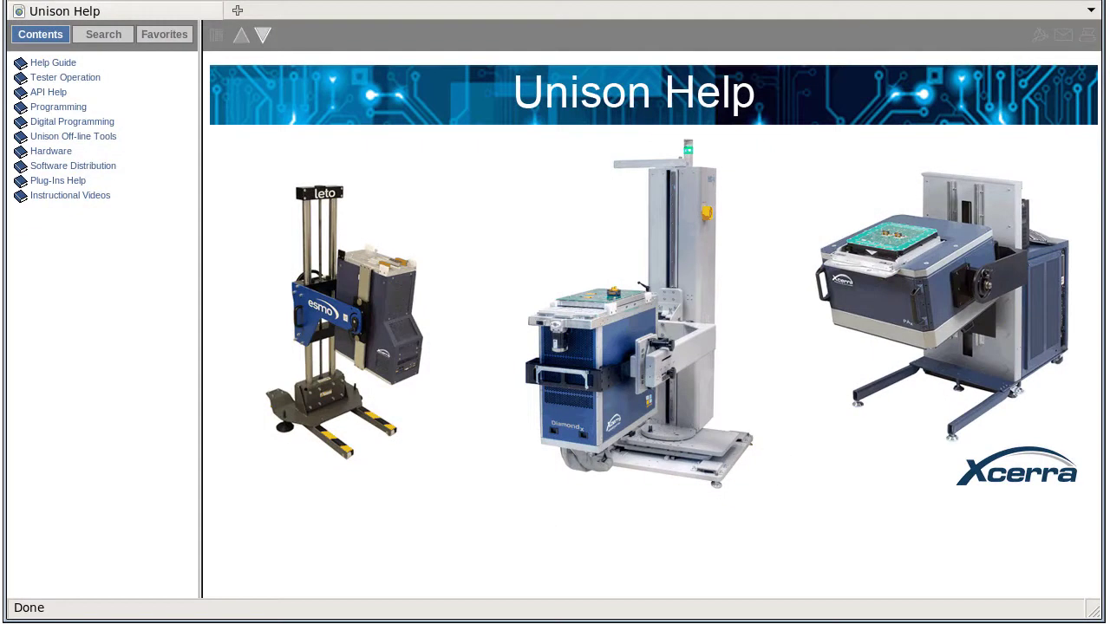
Search Help for 'characterization' via the search history and scroll the matching topics.
click(103, 36)
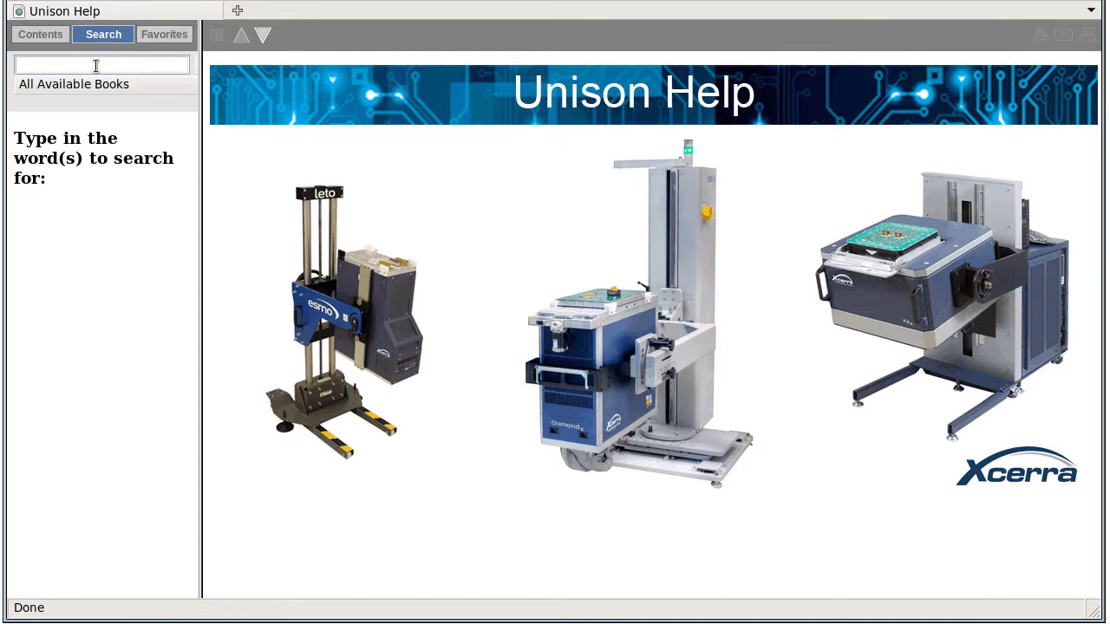
click(95, 66)
click(93, 86)
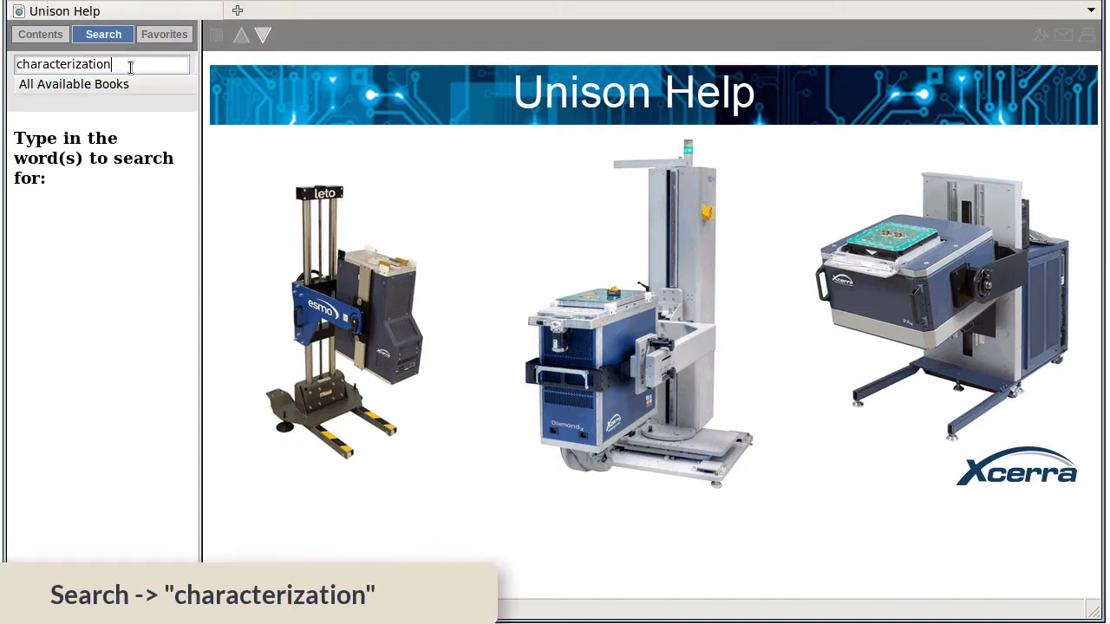
key(Return)
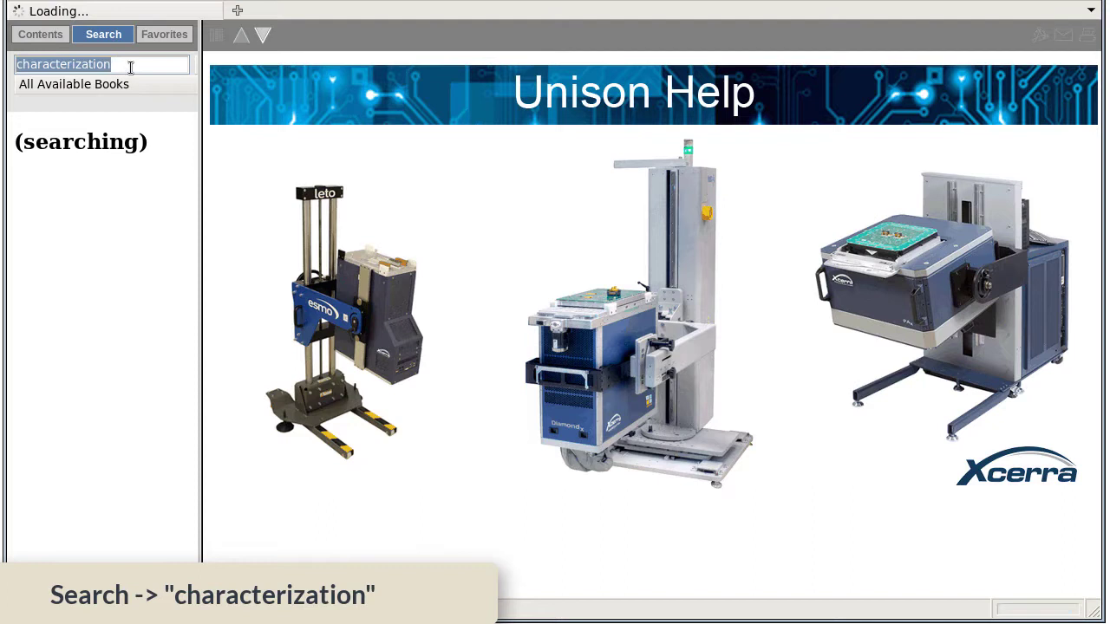
drag(186, 203, 185, 315)
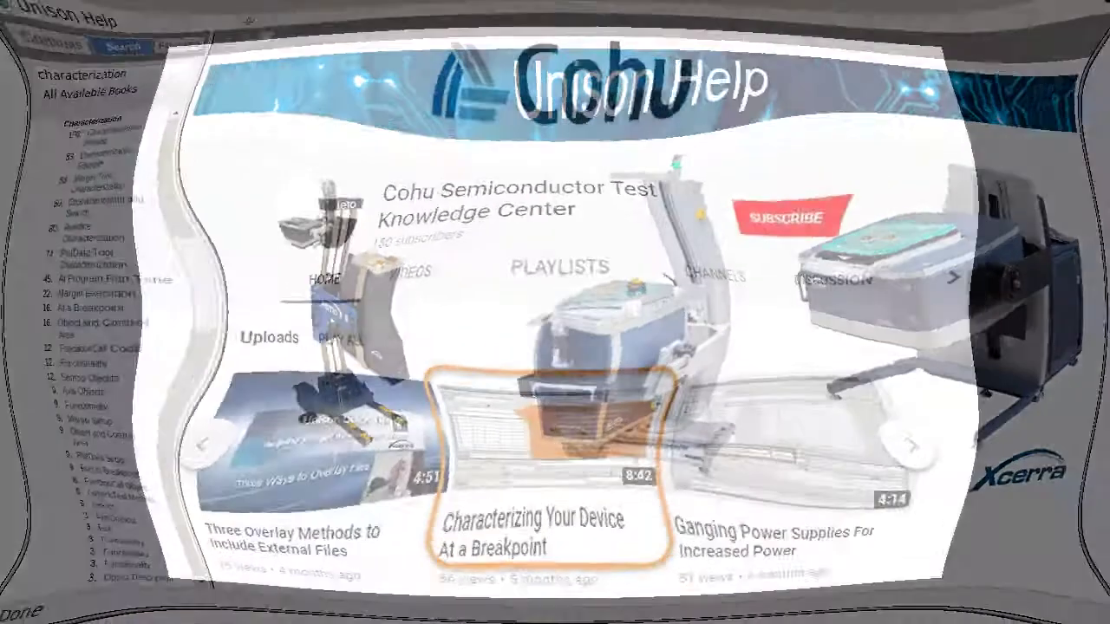